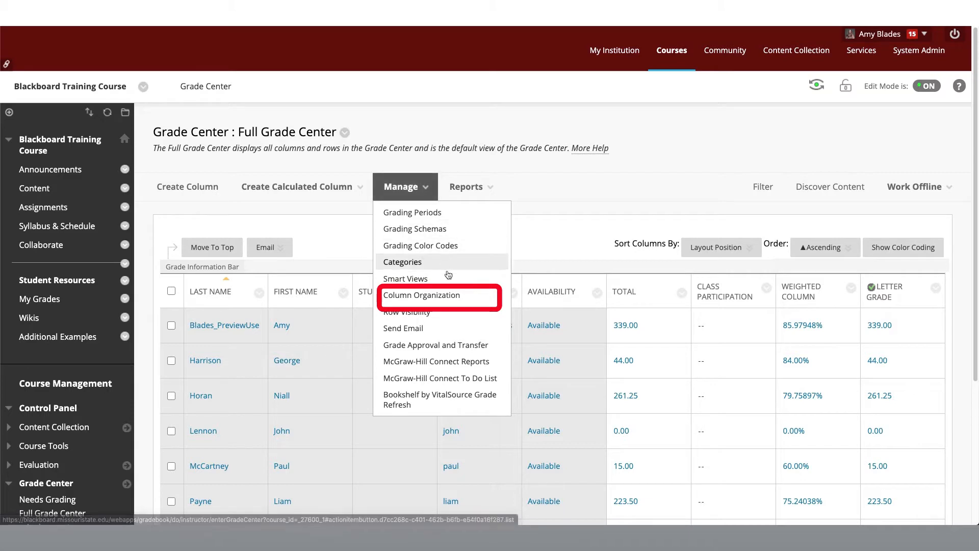
Open the Grade Center's Column Organization page and view the columns that are not in a grading period
left_click(463, 299)
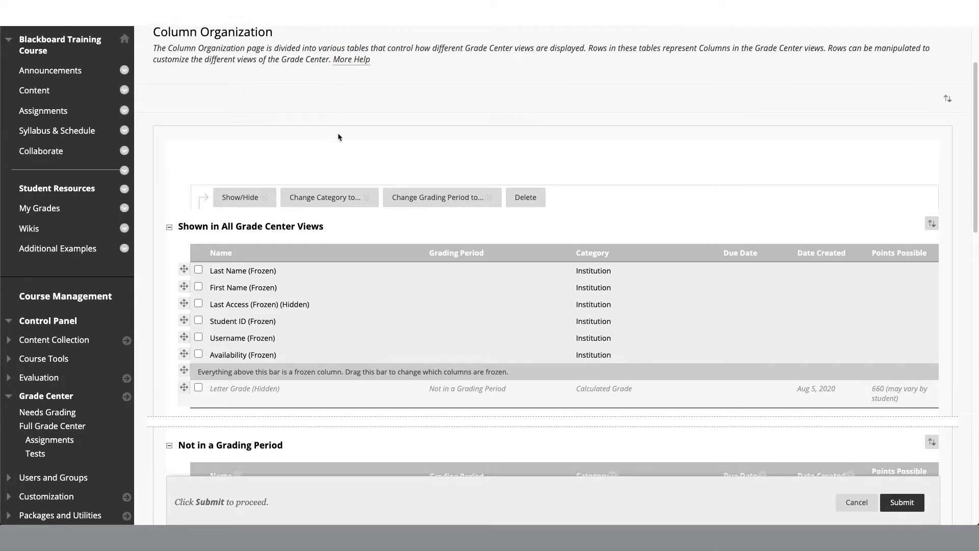
scroll(338, 135, "down", 2)
scroll(338, 136, "down", 3)
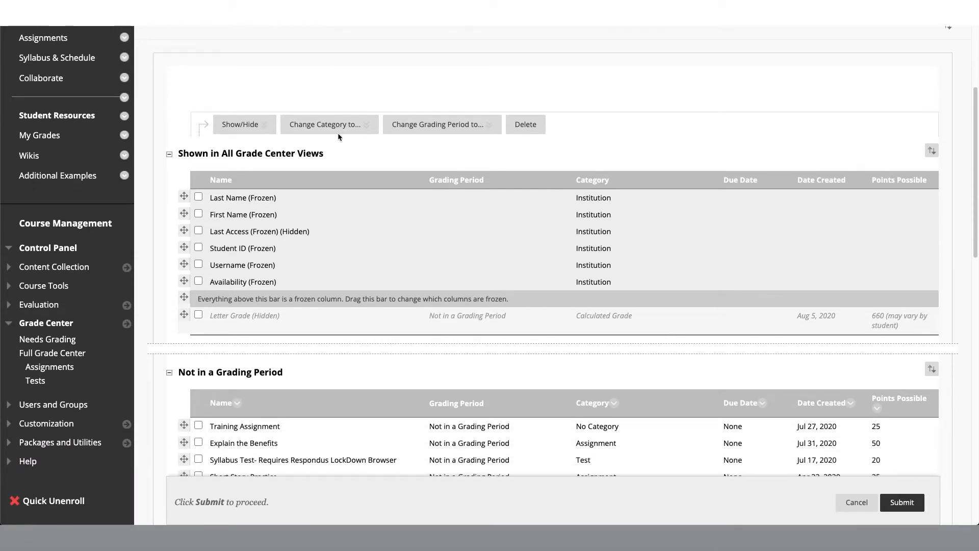
scroll(338, 135, "down", 1)
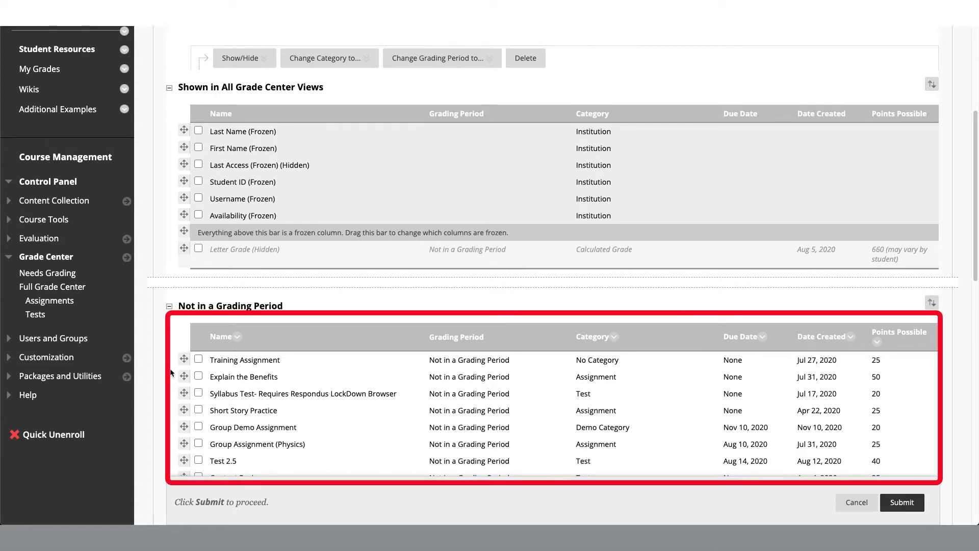
Try moving the Training Assignment column below Explain the Benefits, and restore the original order
mouse_move(185, 359)
left_mouse_down()
mouse_move(184, 382)
mouse_move(185, 356)
left_mouse_up()
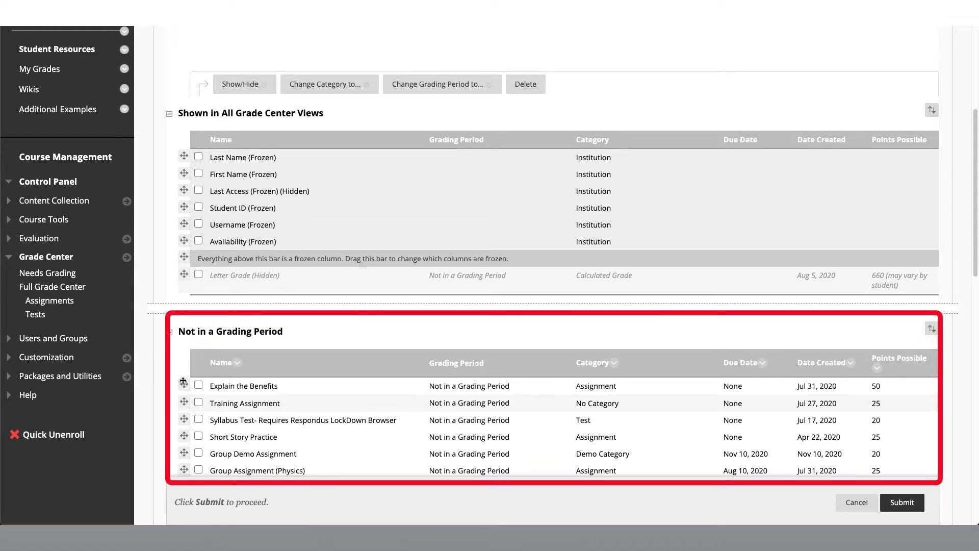
left_click_drag(184, 405, 183, 403)
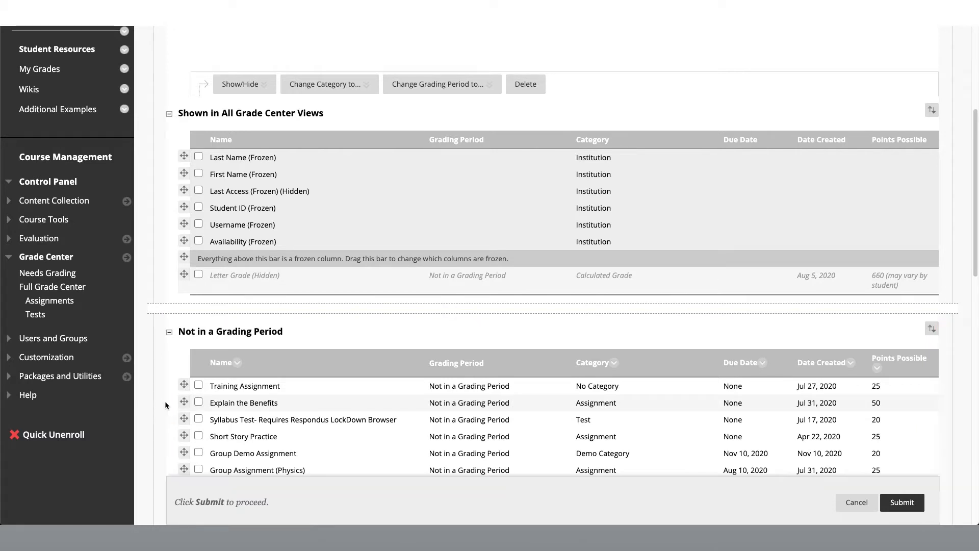
Select the Explain the Benefits column, examine the available show/hide, category and grading period options, and clear the selection
left_click(199, 402)
left_click(266, 84)
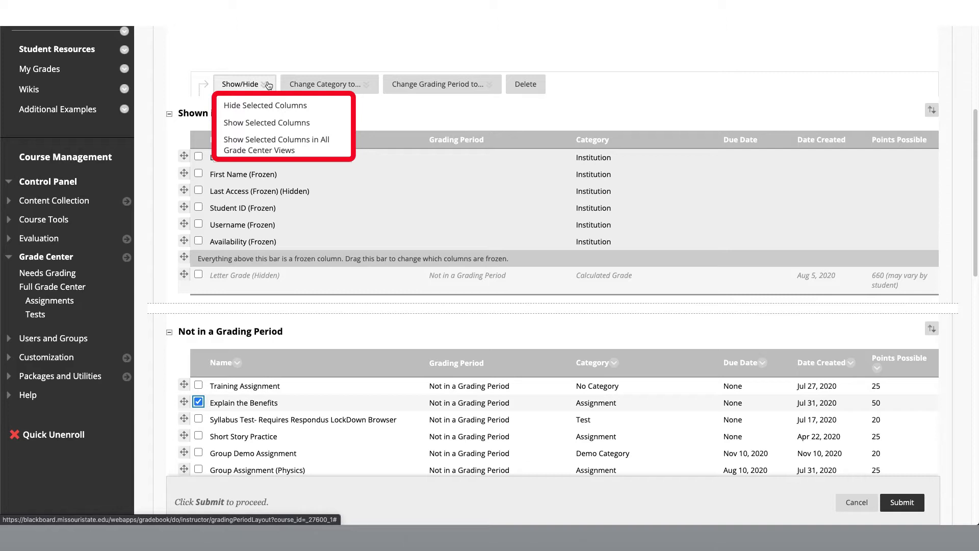
left_click(326, 84)
left_click(484, 85)
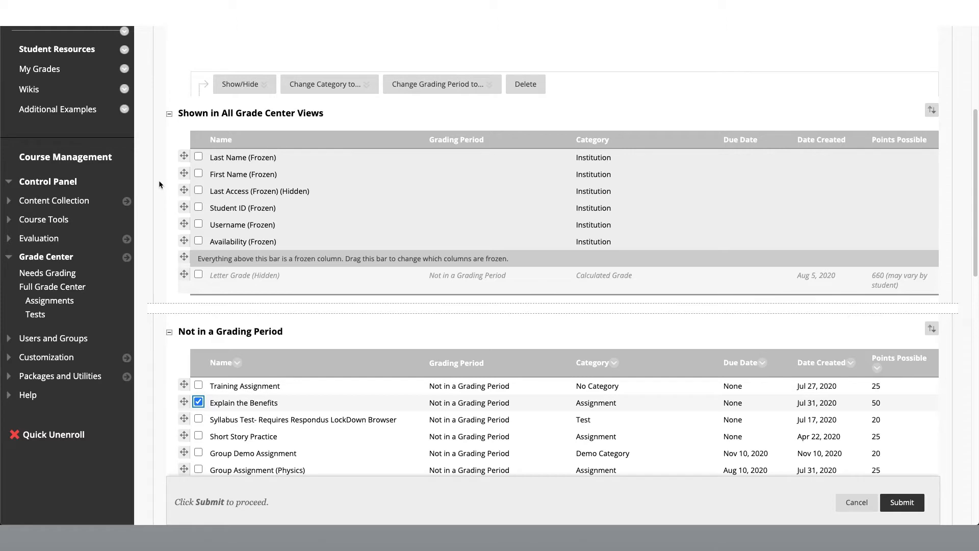
left_click(198, 402)
left_click(161, 235)
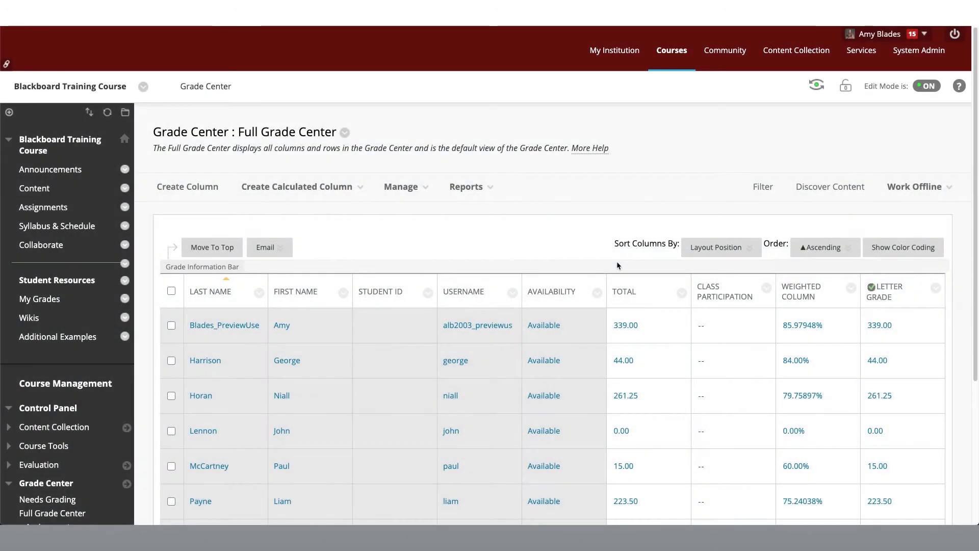
Hide the Class Participation column from students in the Full Grade Center
left_click(767, 288)
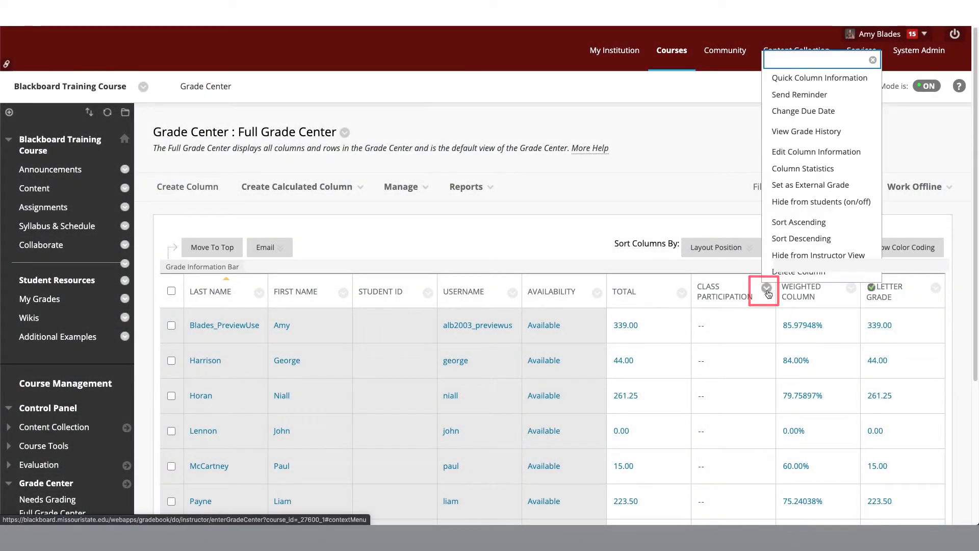
left_click(792, 202)
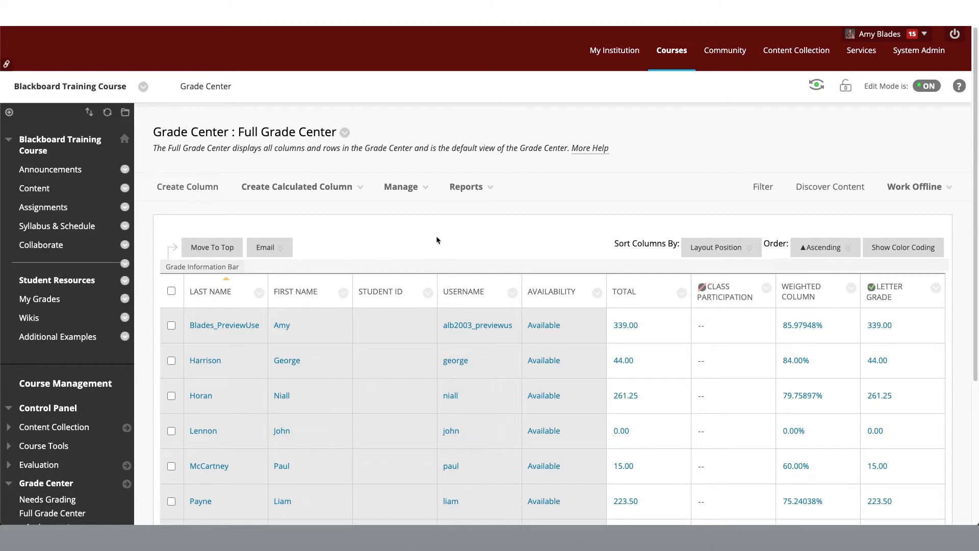
Return to Column Organization and review the tables that control which columns appear in the Grade Center views
left_click(426, 193)
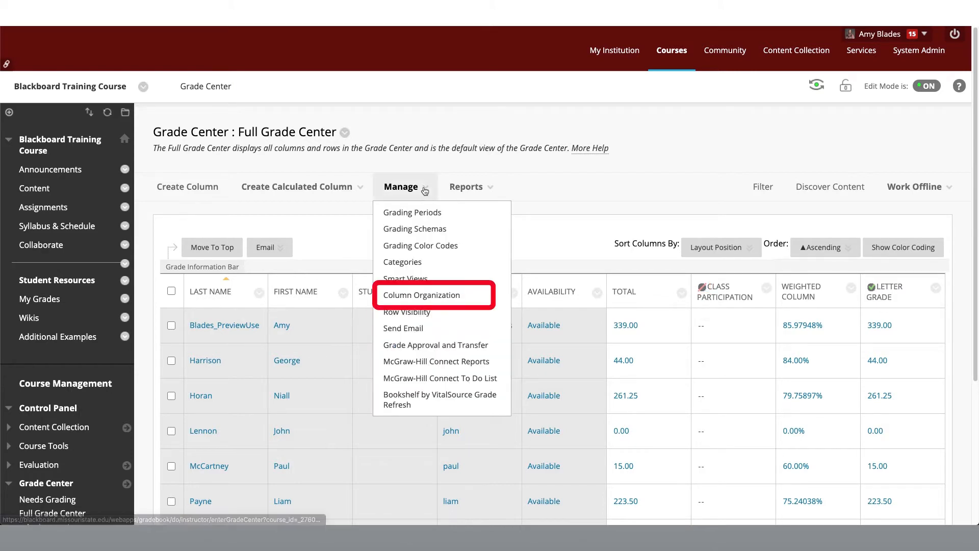
left_click(429, 294)
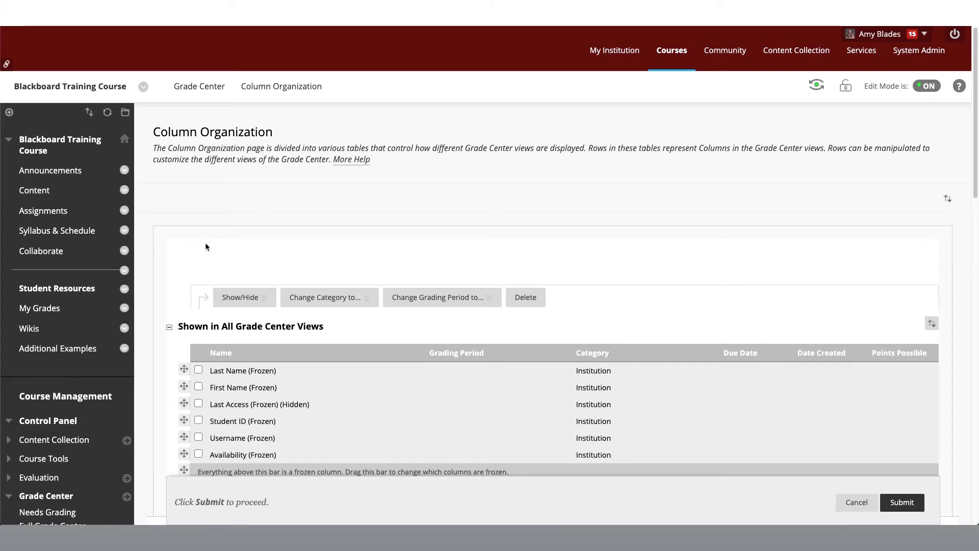
scroll(205, 243, "down", 2)
scroll(173, 293, "down", 5)
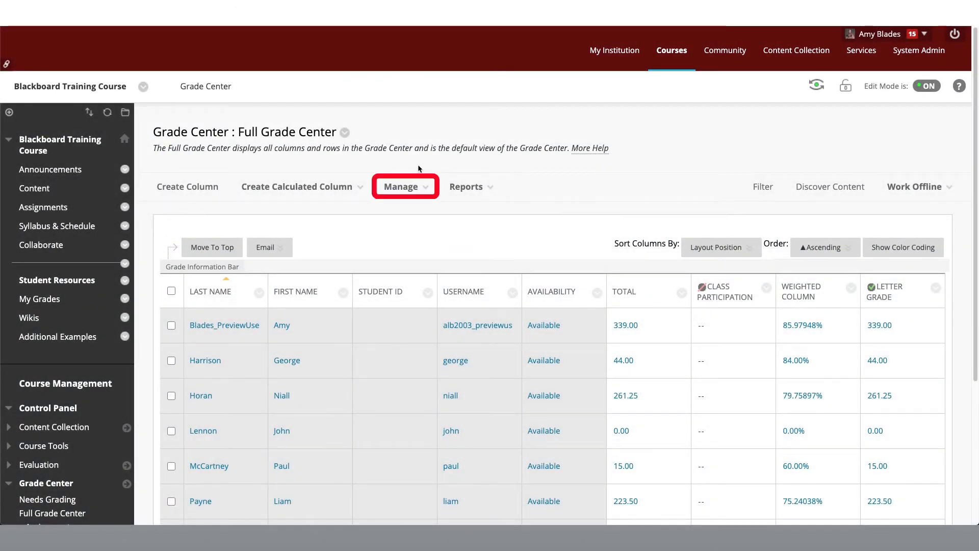
Create a grading period named Unit 1 with no description and no date range
left_click(426, 188)
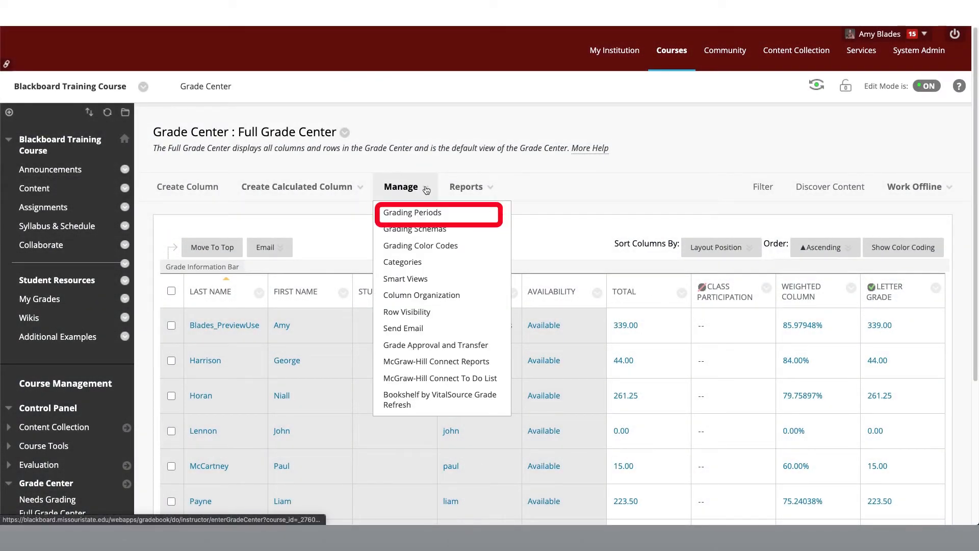
left_click(448, 219)
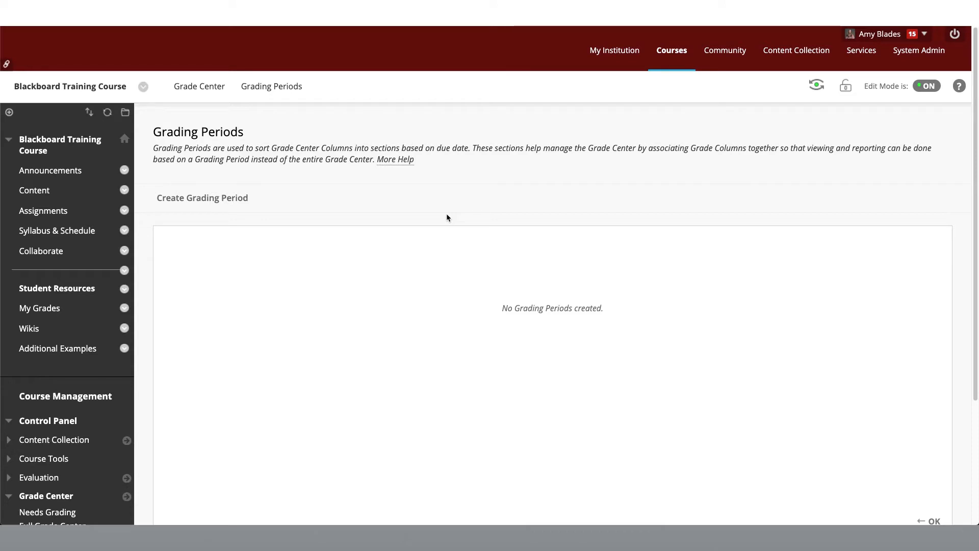
left_click(240, 202)
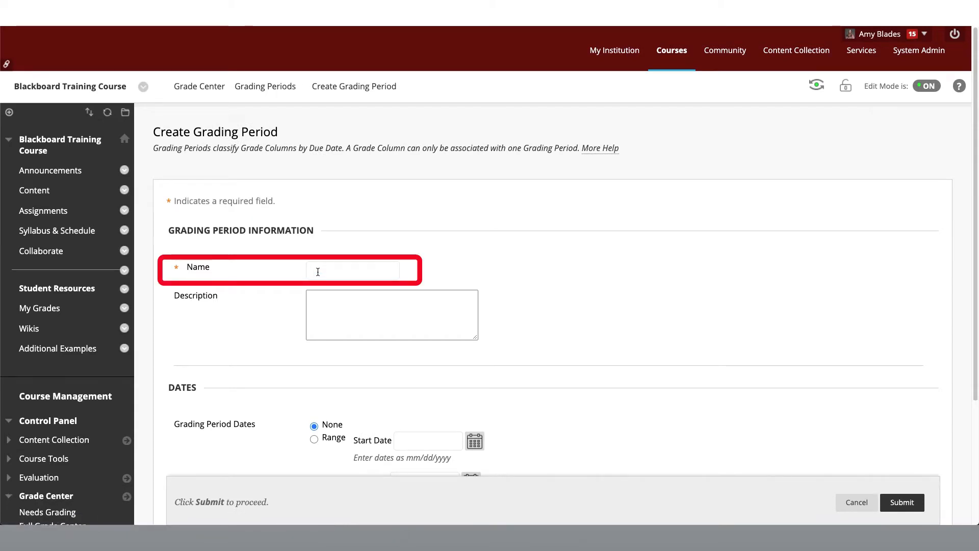
type("Unit 1")
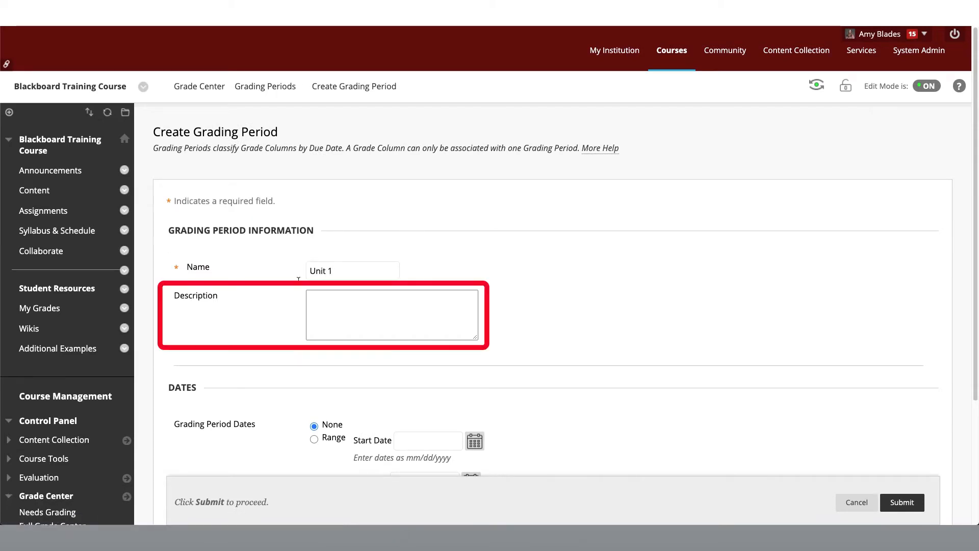
left_click(324, 300)
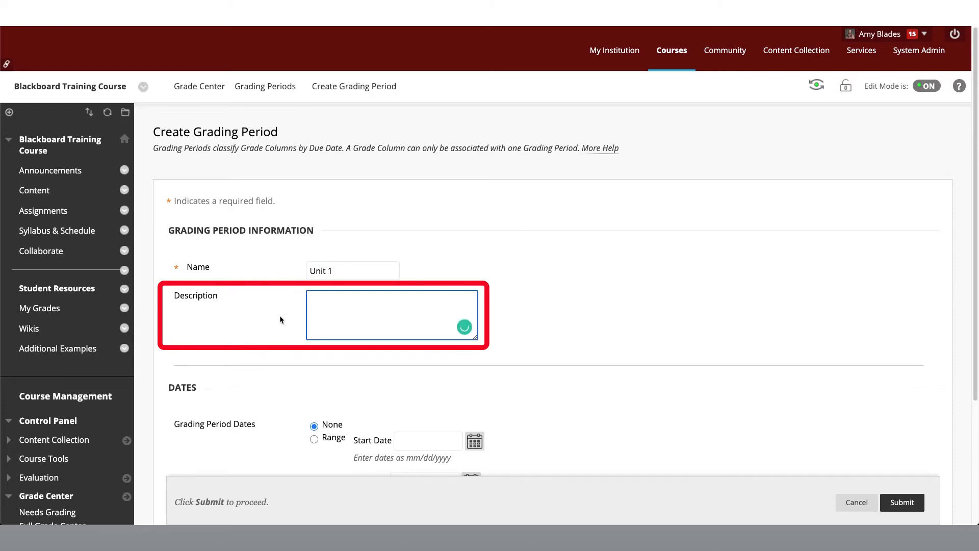
scroll(269, 323, "down", 2)
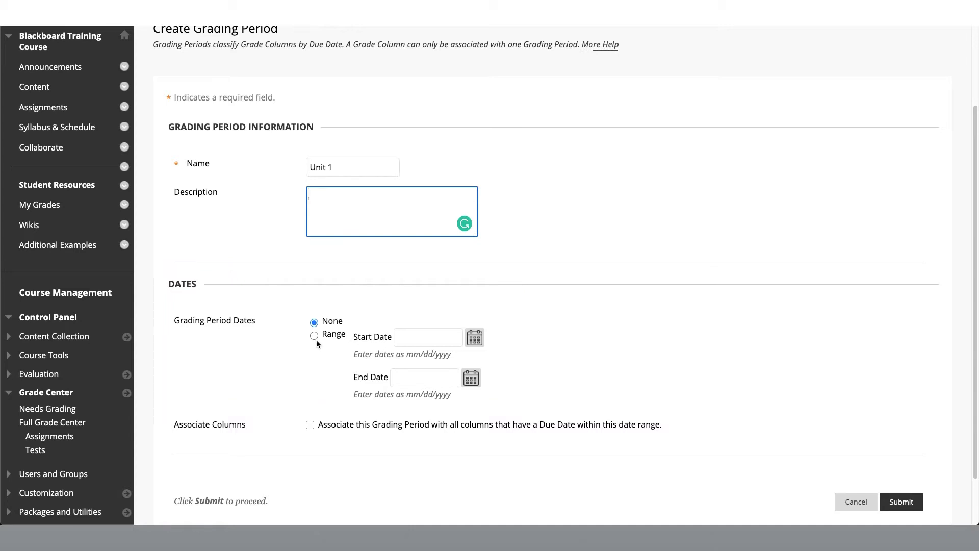
left_click(901, 502)
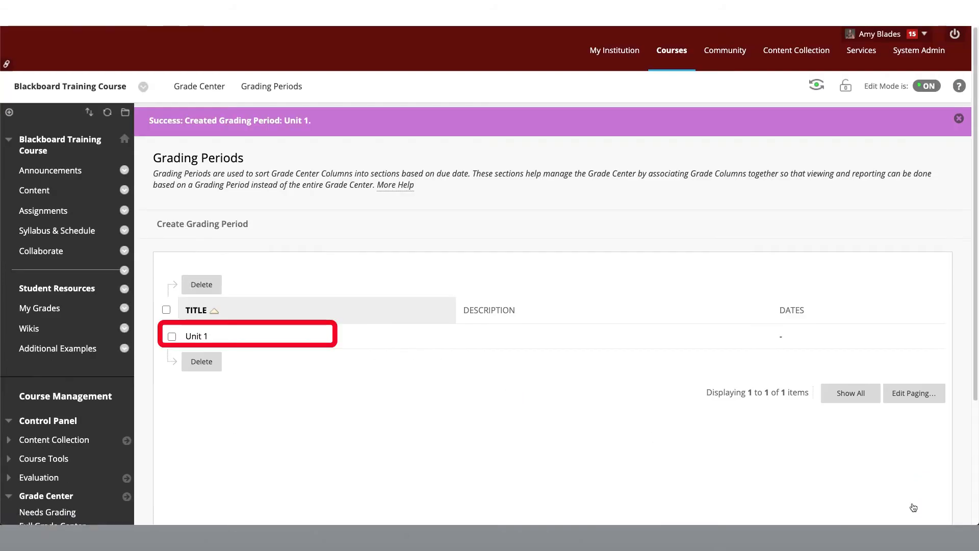
Edit the Unit 1 grading period, rename it to Unit 1.0 and save the change
mouse_move(277, 339)
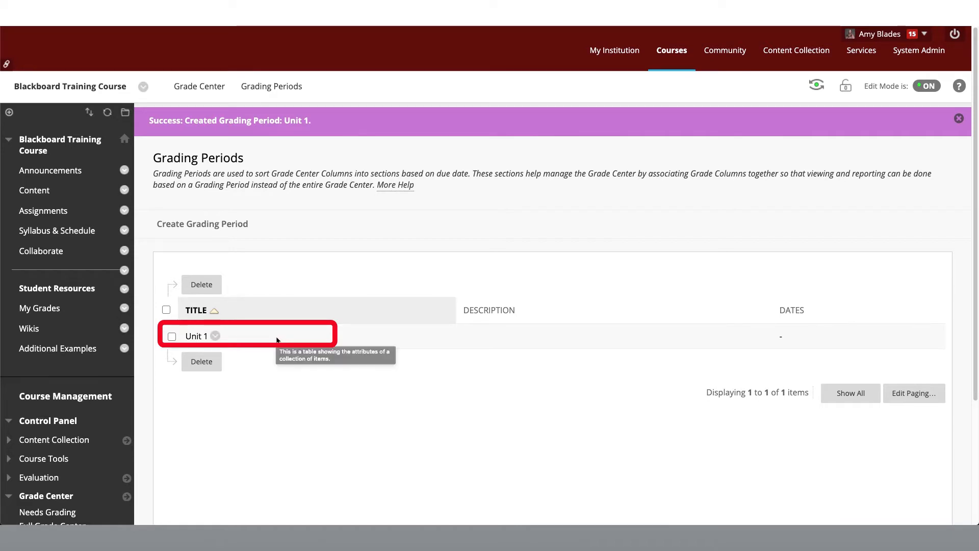
left_click(214, 338)
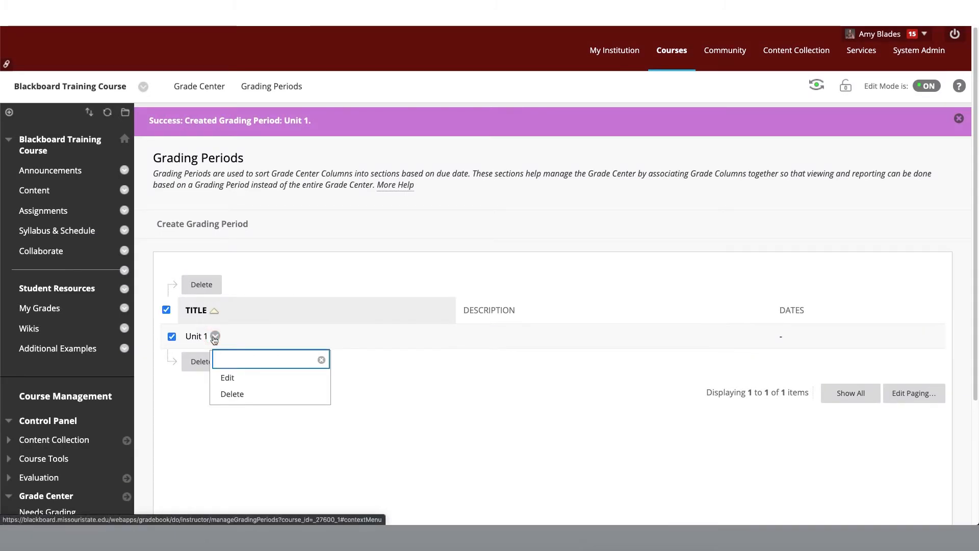
left_click(225, 375)
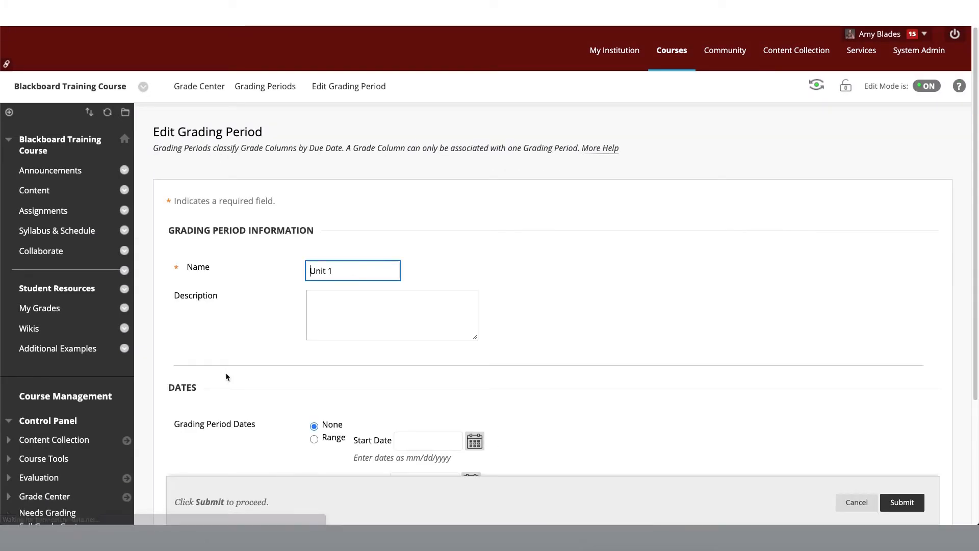
scroll(260, 377, "down", 1)
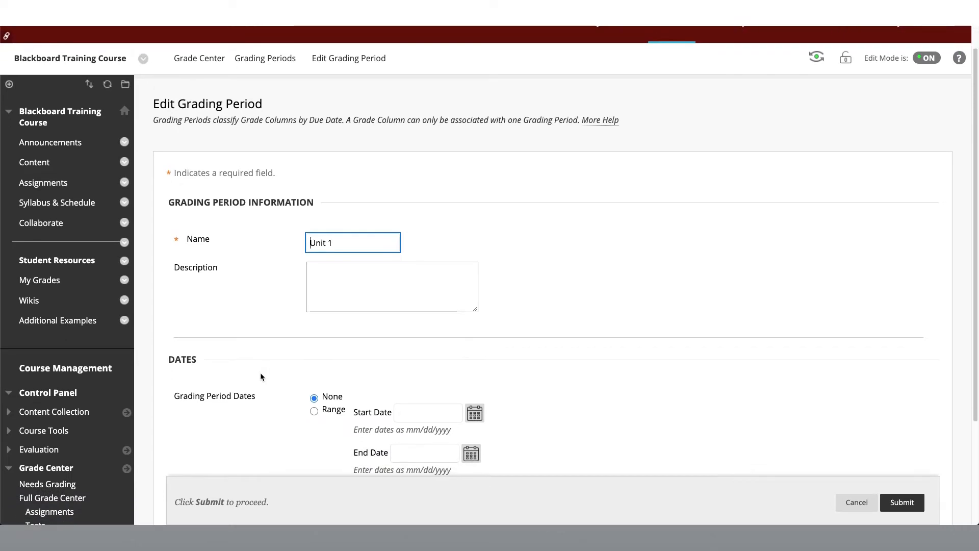
left_click(350, 239)
type(".")
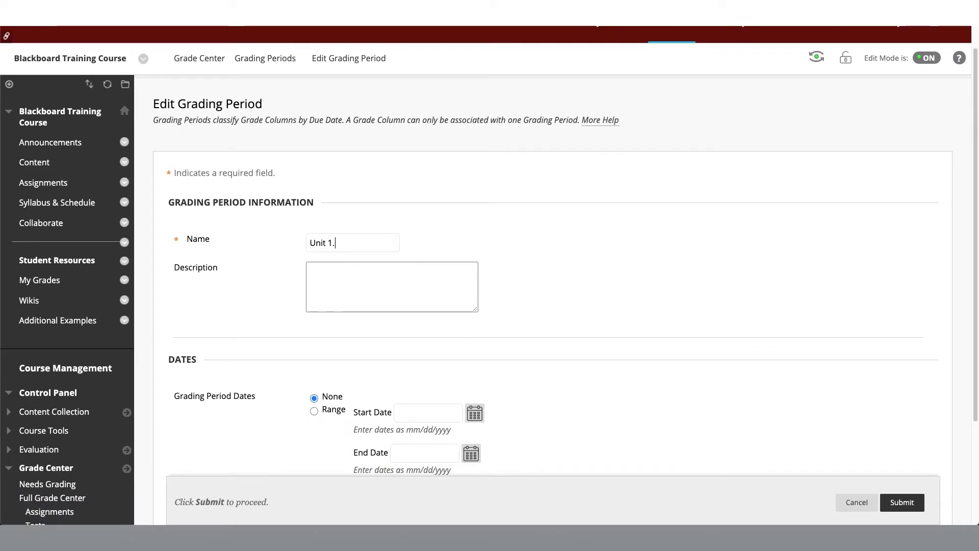
type("0")
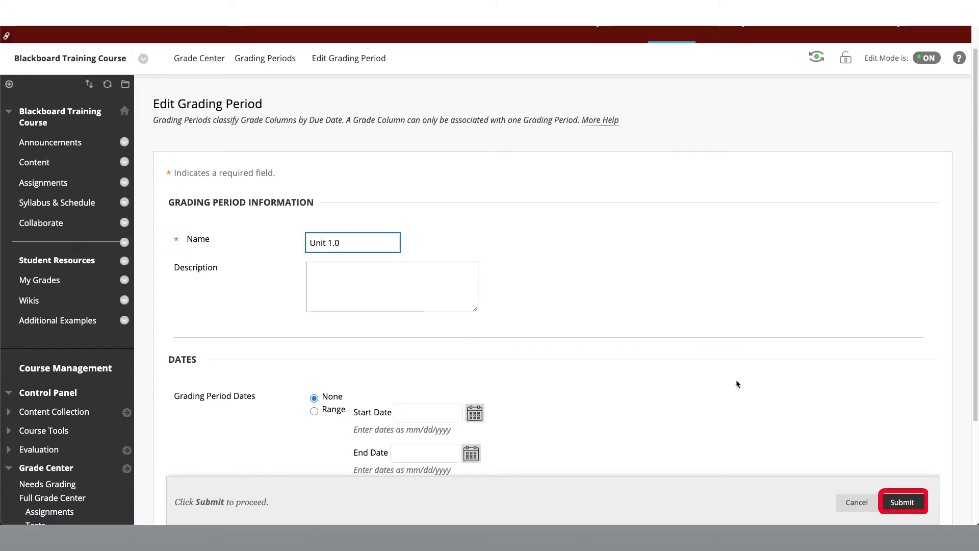
left_click(897, 502)
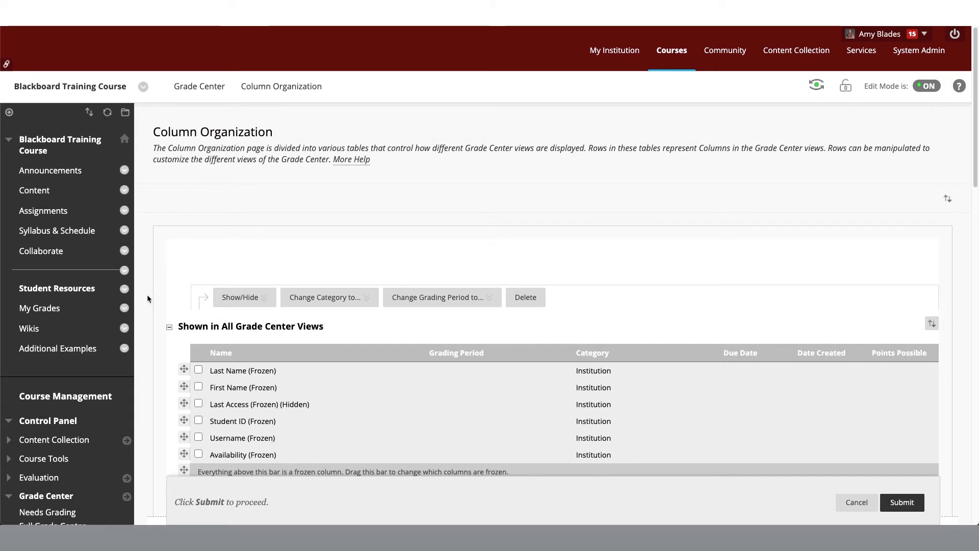
Assign the Syllabus Test, Short Story Practice, Group Demo Assignment and Group Assignment (Physics) columns to the Unit 1.0 grading period and save the organization
scroll(147, 296, "down", 8)
scroll(145, 295, "up", 1)
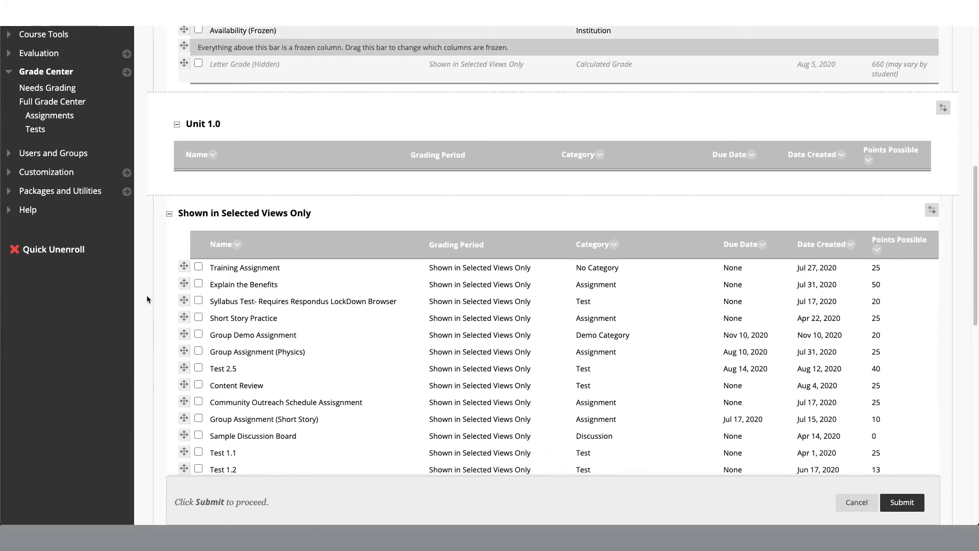
left_click(198, 312)
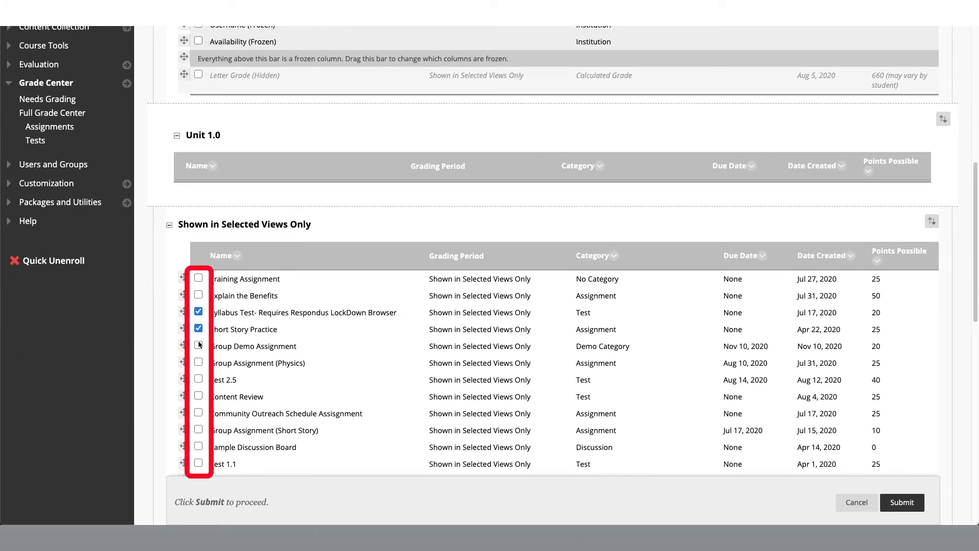
left_click(199, 345)
left_click(199, 361)
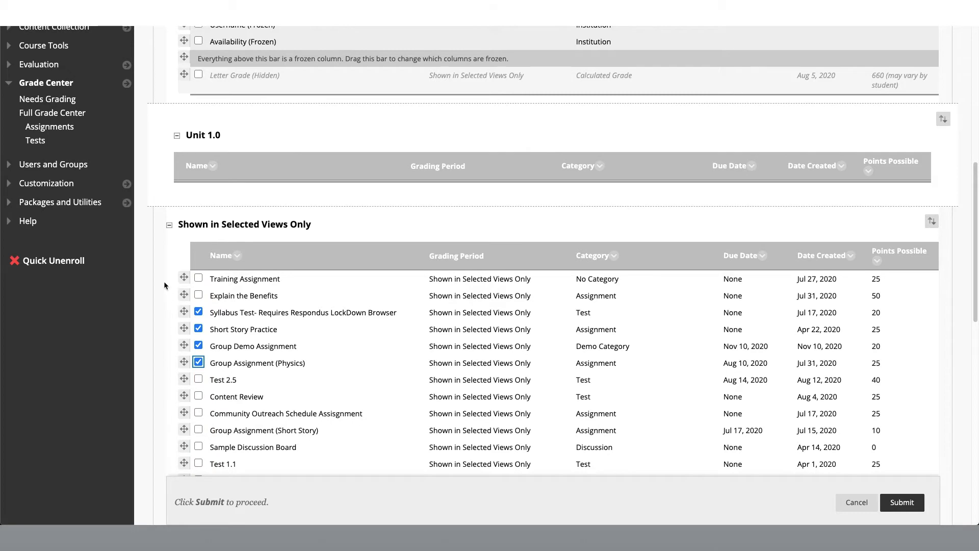
scroll(164, 280, "up", 3)
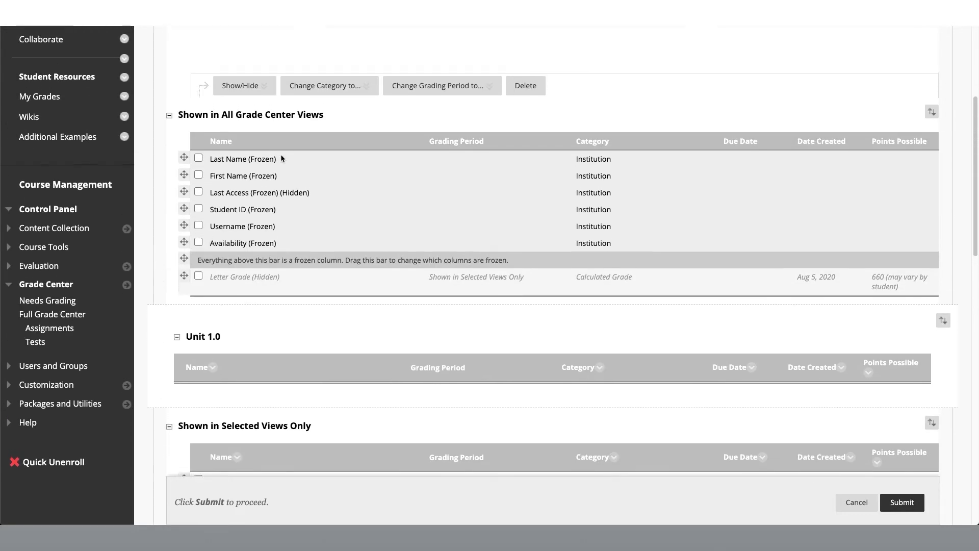
mouse_move(432, 91)
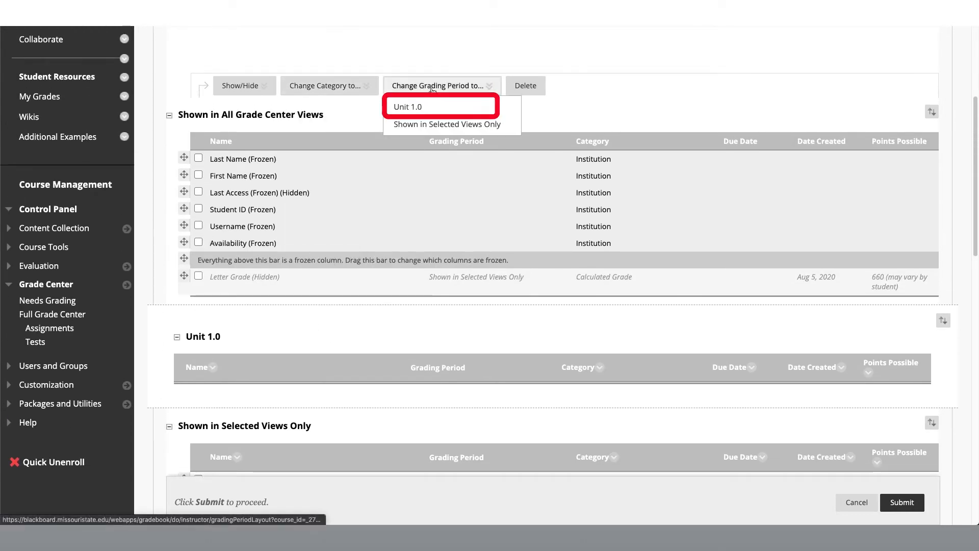
left_click(434, 109)
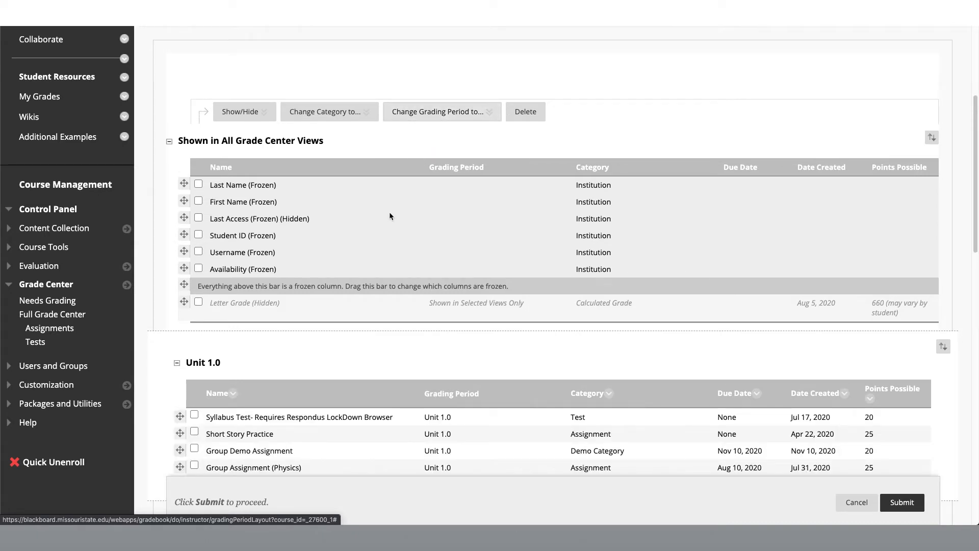
scroll(389, 212, "down", 2)
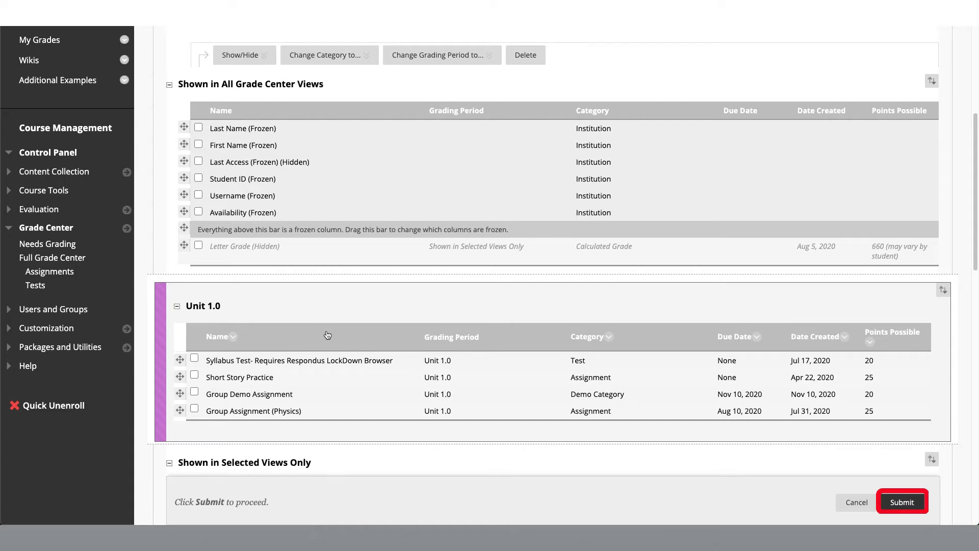
left_click(902, 503)
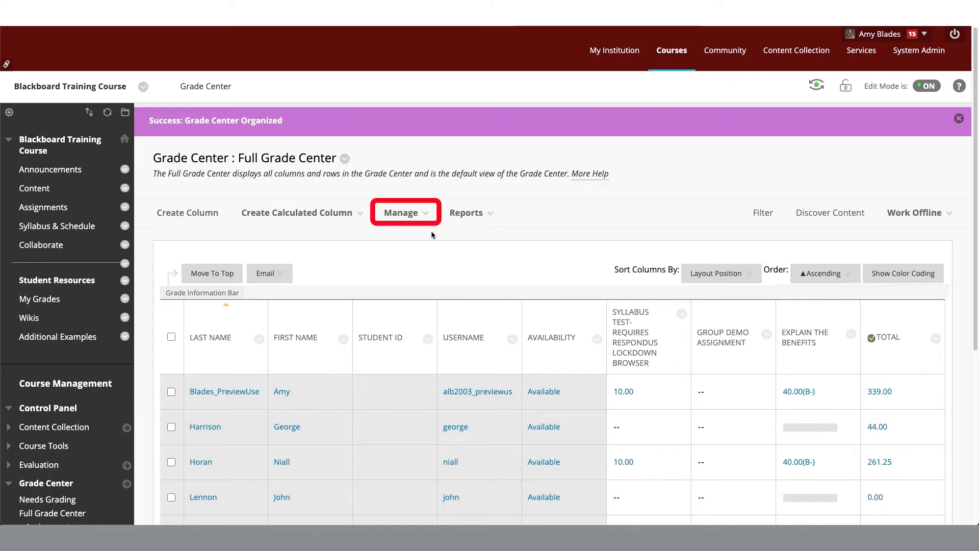
In Column Organization, move the Total, Letter Grade and Weighted Column rows into the Shown in All Grade Center Views table
left_click(415, 213)
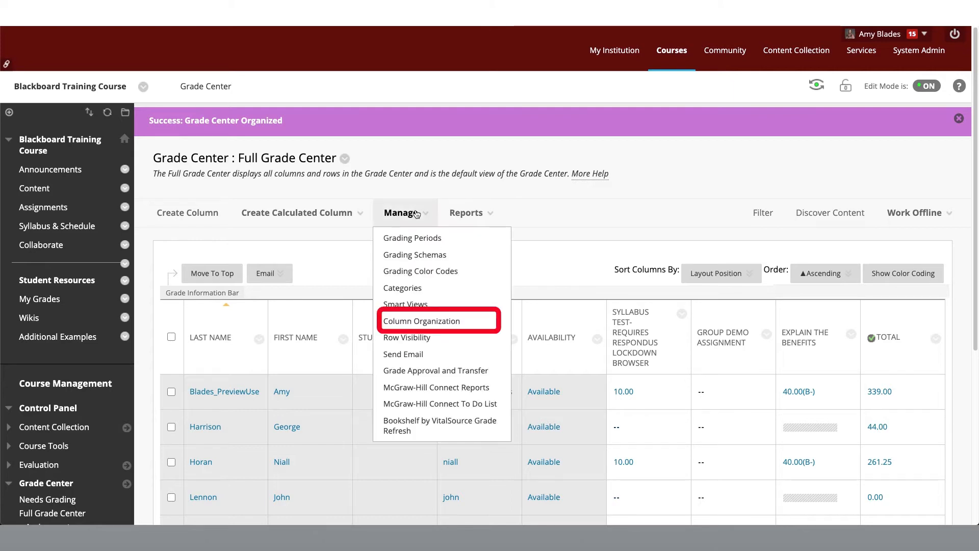
left_click(429, 322)
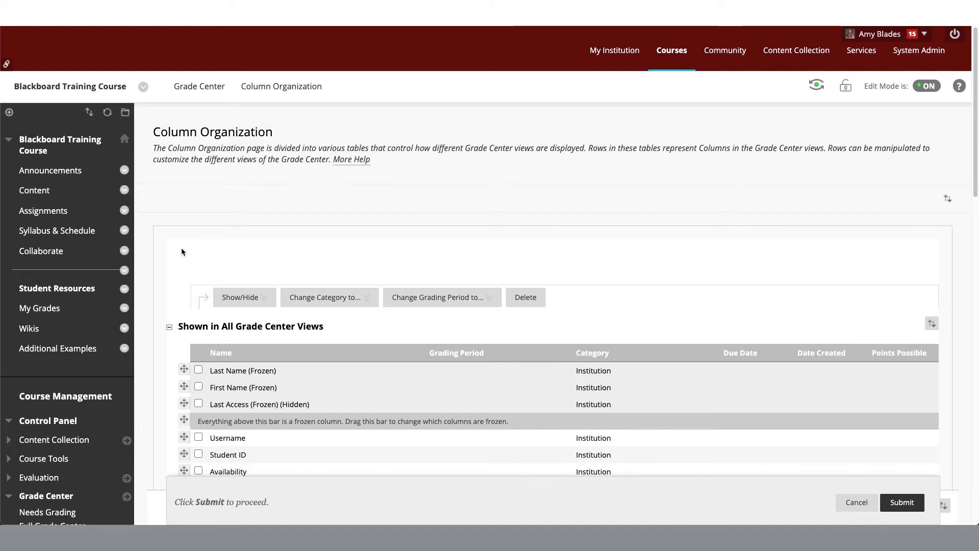
scroll(180, 251, "down", 6)
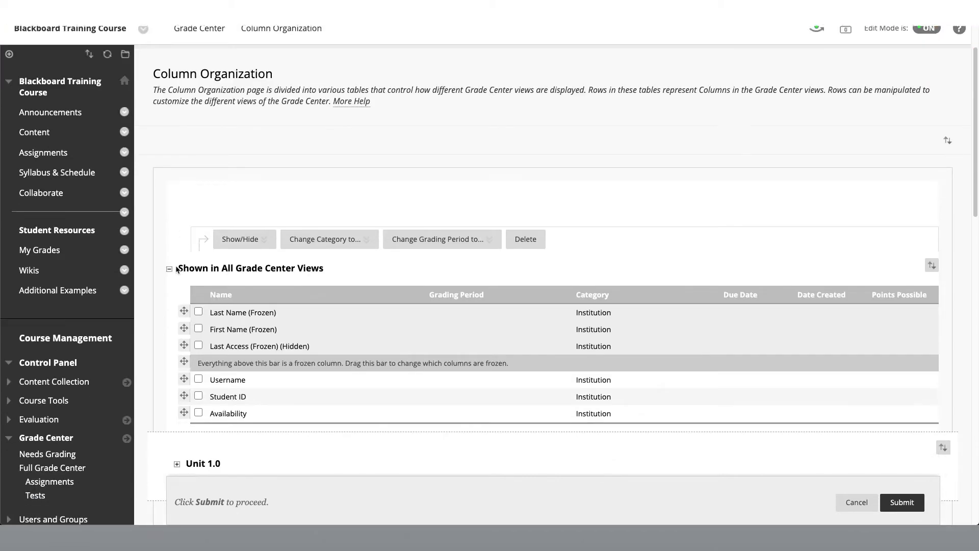
scroll(176, 269, "down", 3)
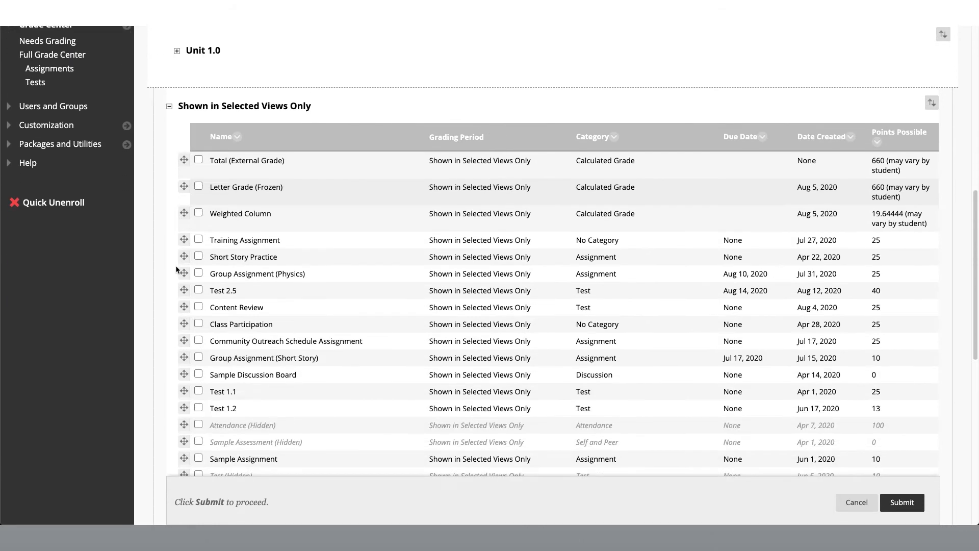
scroll(175, 265, "up", 3)
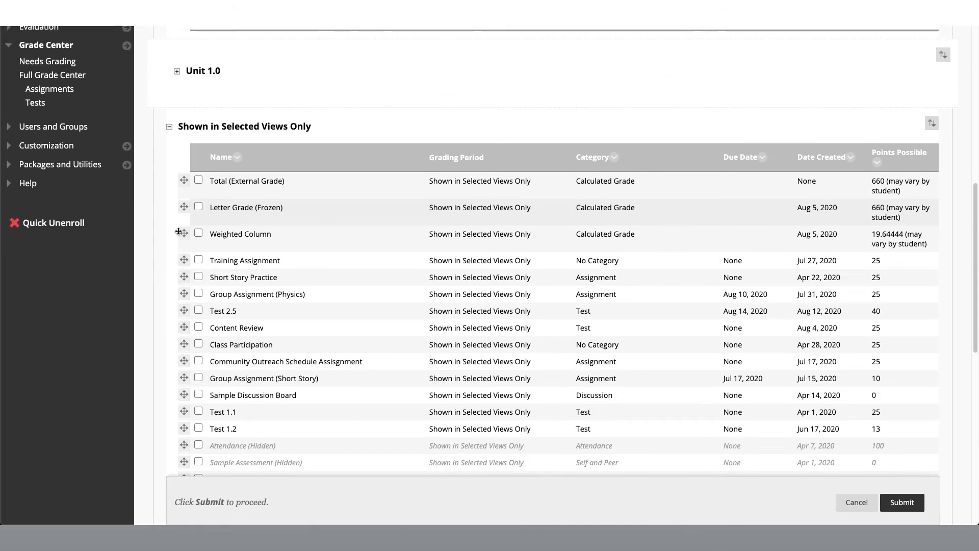
scroll(178, 213, "up", 2)
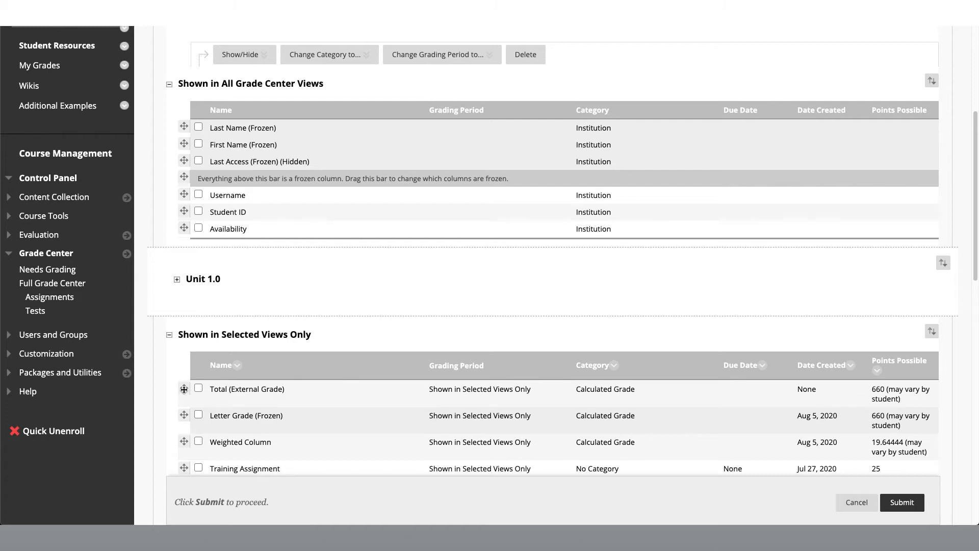
left_click_drag(184, 389, 194, 229)
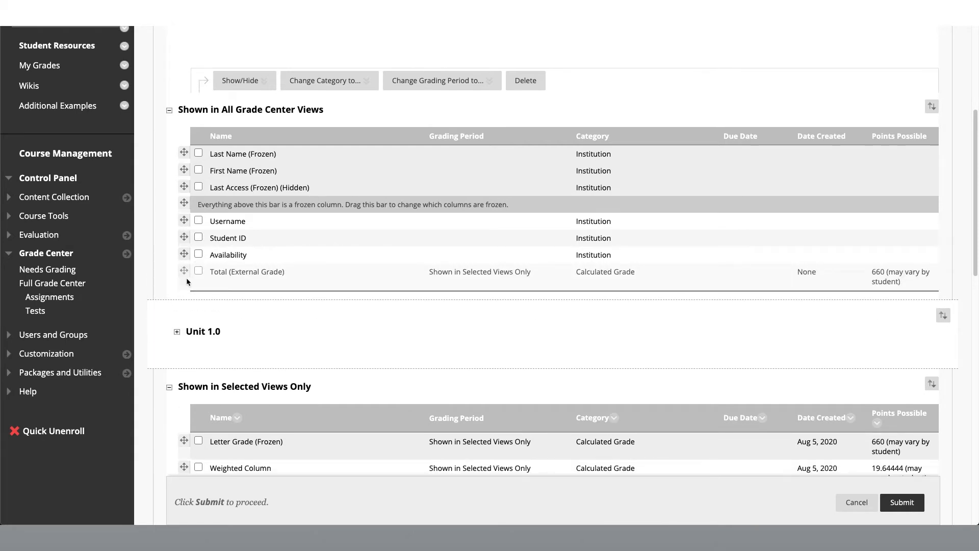
left_click_drag(168, 434, 181, 283)
left_click_drag(184, 441, 178, 289)
left_click_drag(184, 467, 179, 311)
left_click(159, 237)
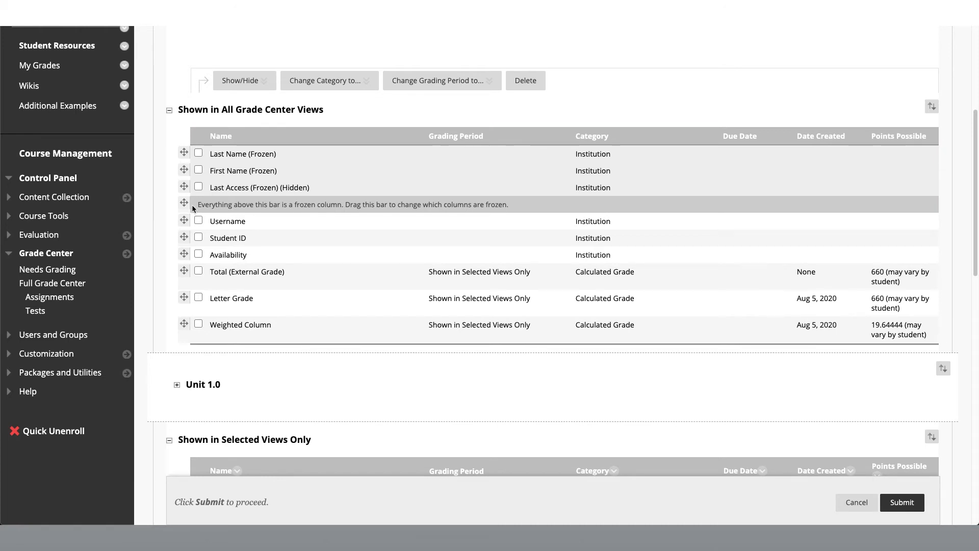
Freeze the Total, Weighted Column and Letter Grade columns after First Name, unfreeze Last Access, and save the organization
left_click_drag(184, 271, 189, 202)
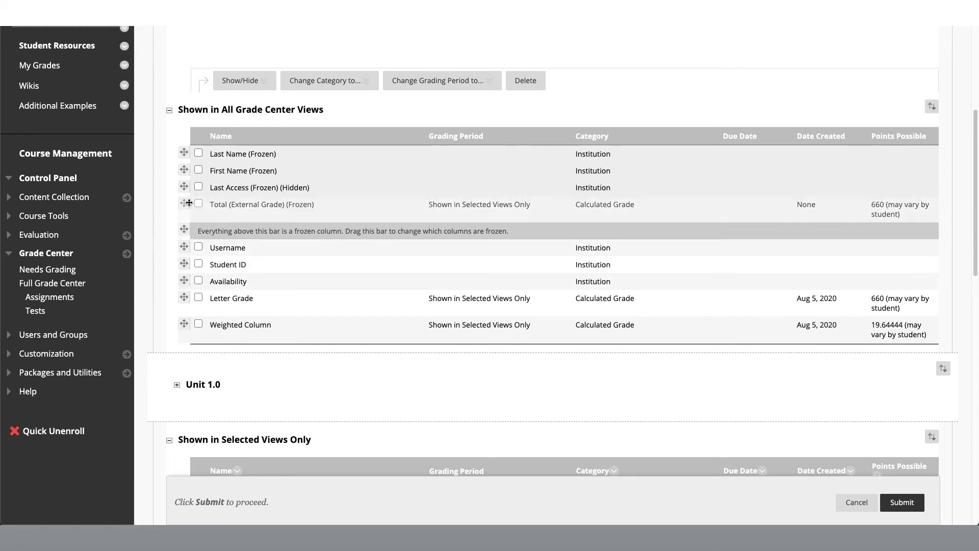
left_click_drag(183, 325, 188, 221)
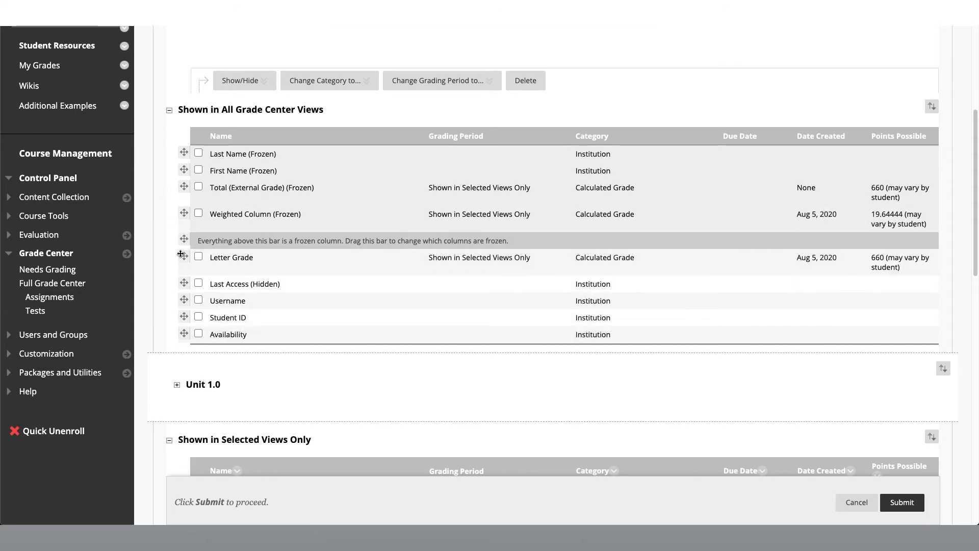
left_click_drag(181, 257, 184, 233)
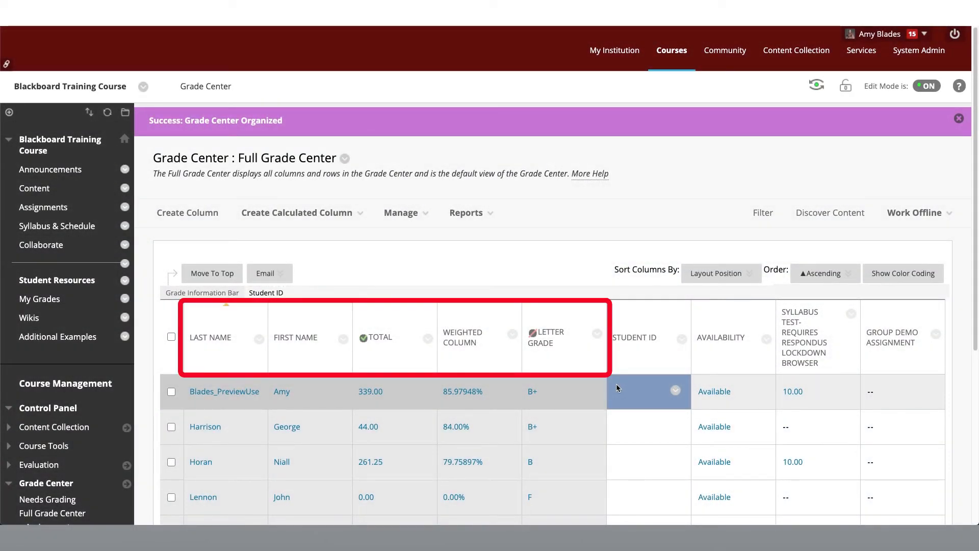
key("Right")
key("Right")
key("Right")
key("Right")
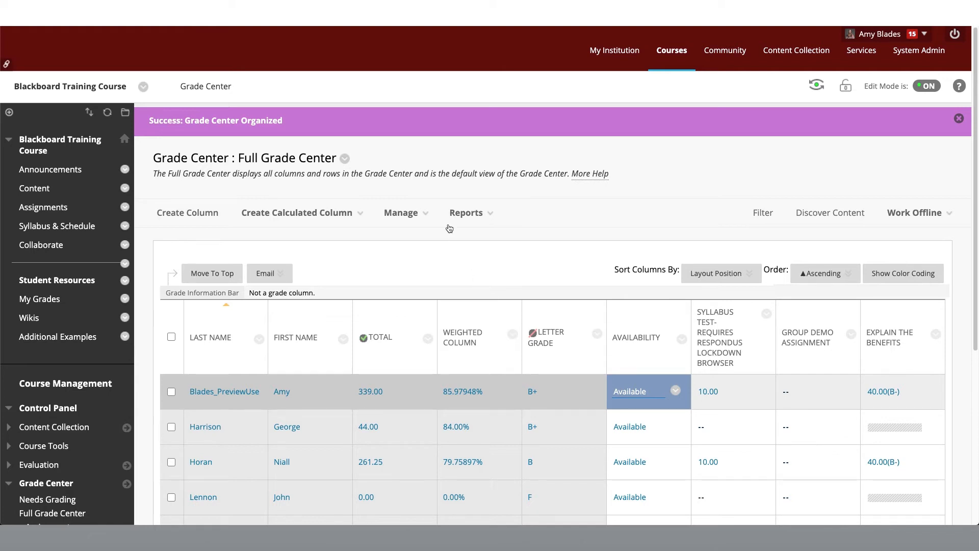
Open the Grading Schemas page and make a copy of the Letter schema
left_click(423, 213)
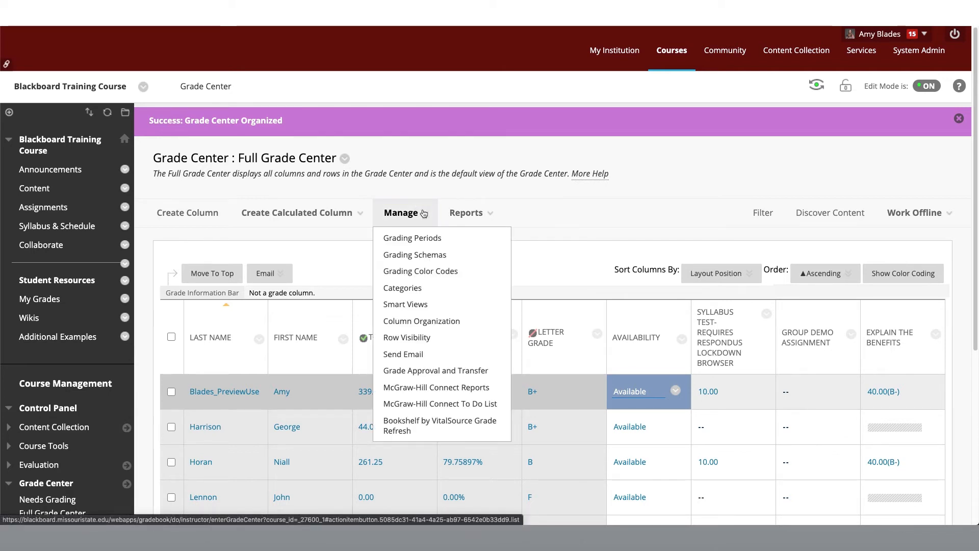
left_click(448, 256)
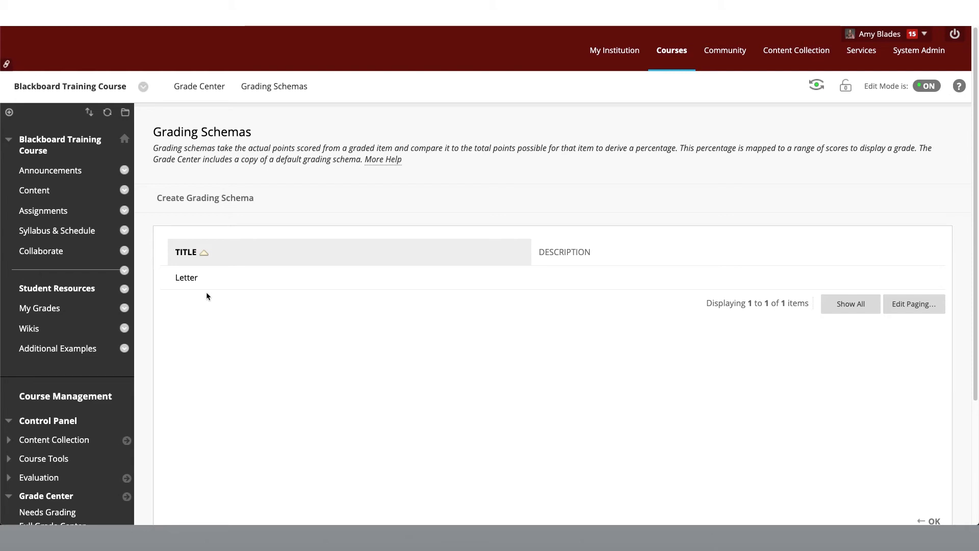
mouse_move(206, 280)
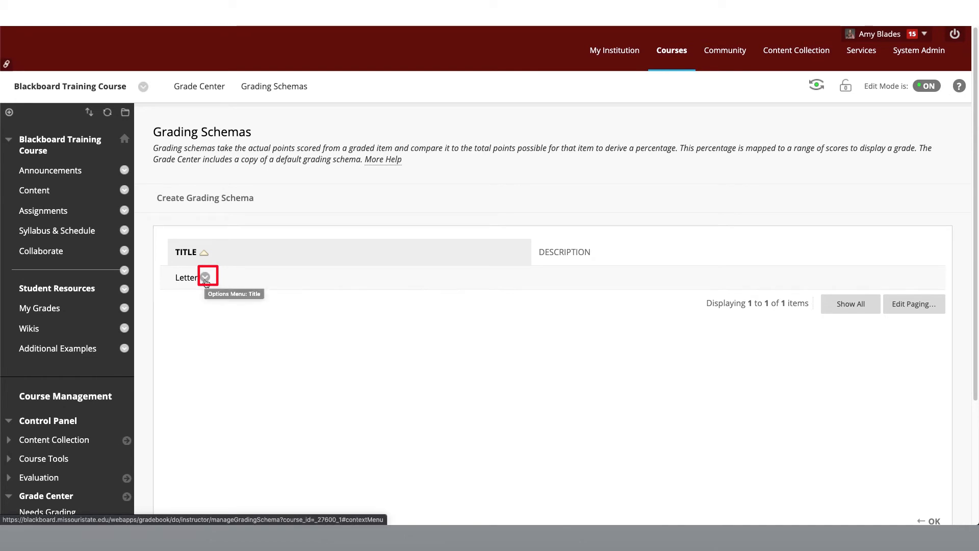
left_click(206, 278)
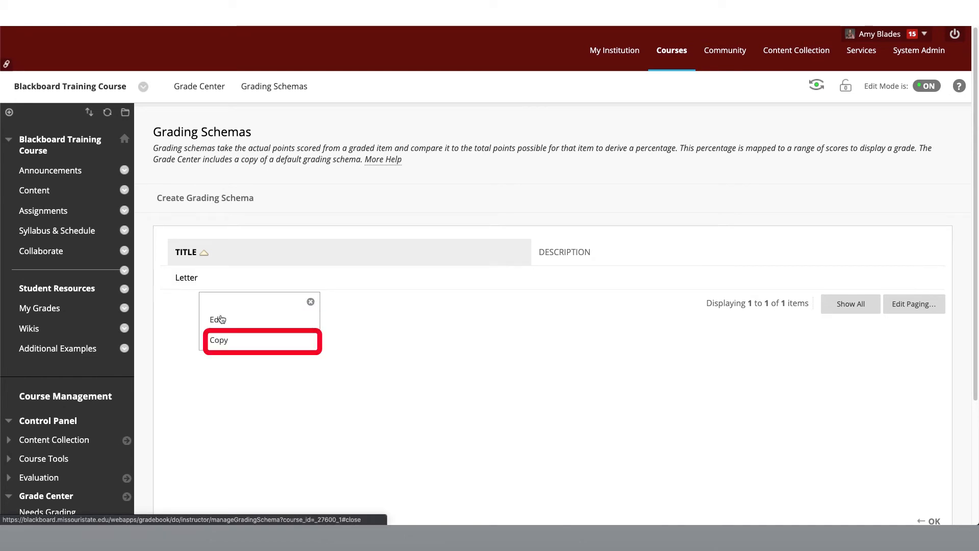
left_click(233, 340)
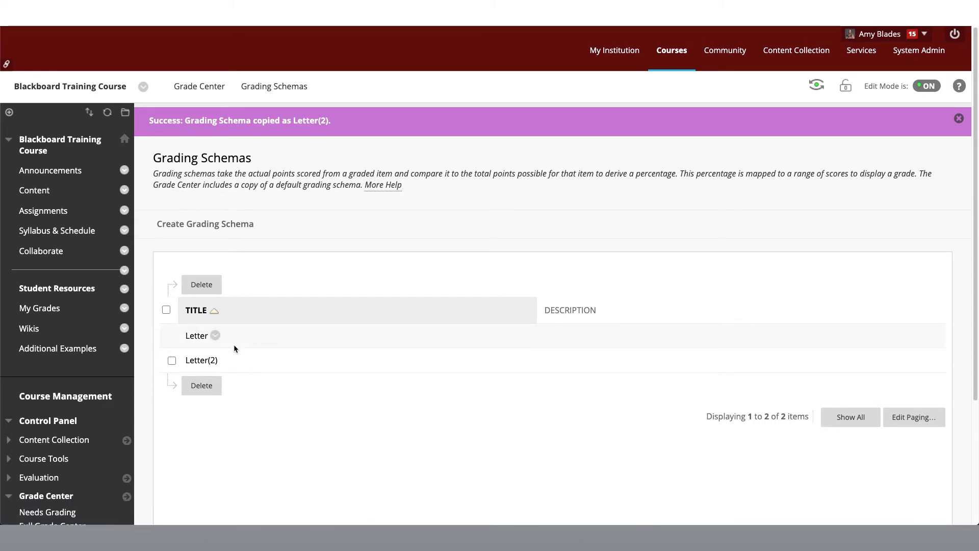
Edit the Letter(2) grading schema and delete its A-, B+, B-, C+, C- and D+ mapping rows
mouse_move(226, 363)
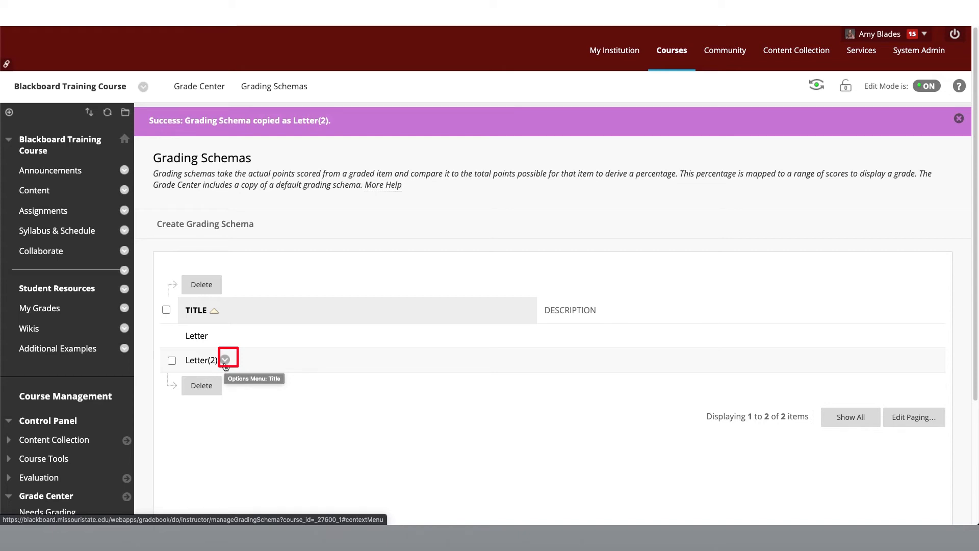
left_click(225, 360)
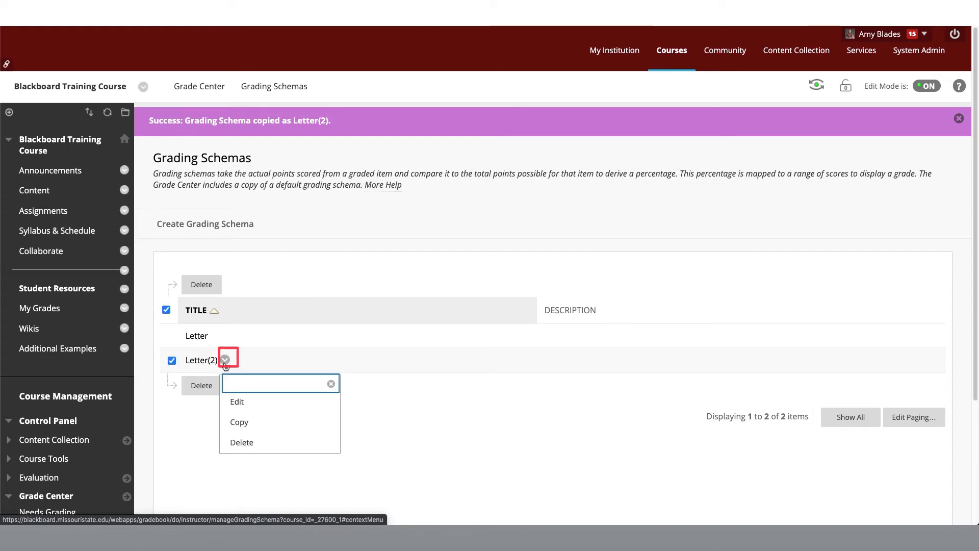
left_click(250, 400)
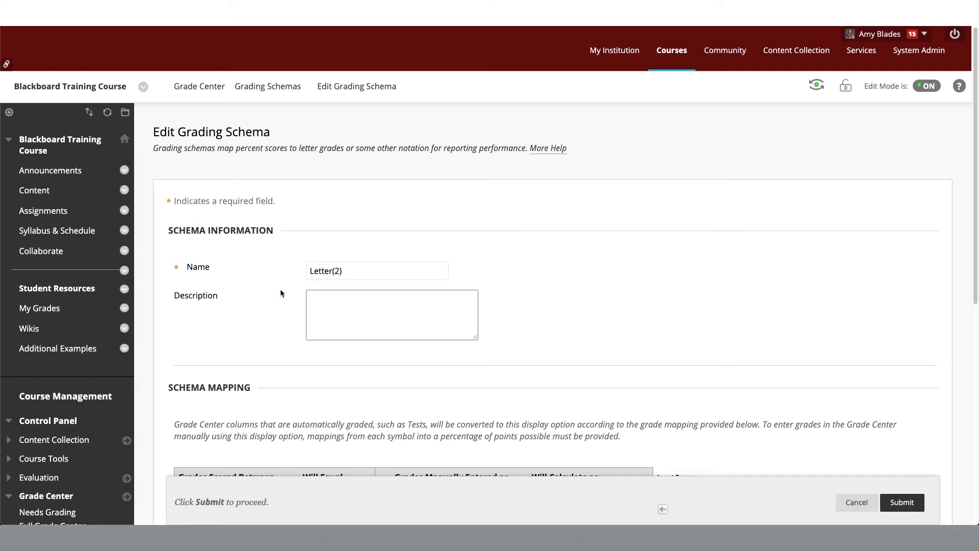
scroll(280, 293, "down", 6)
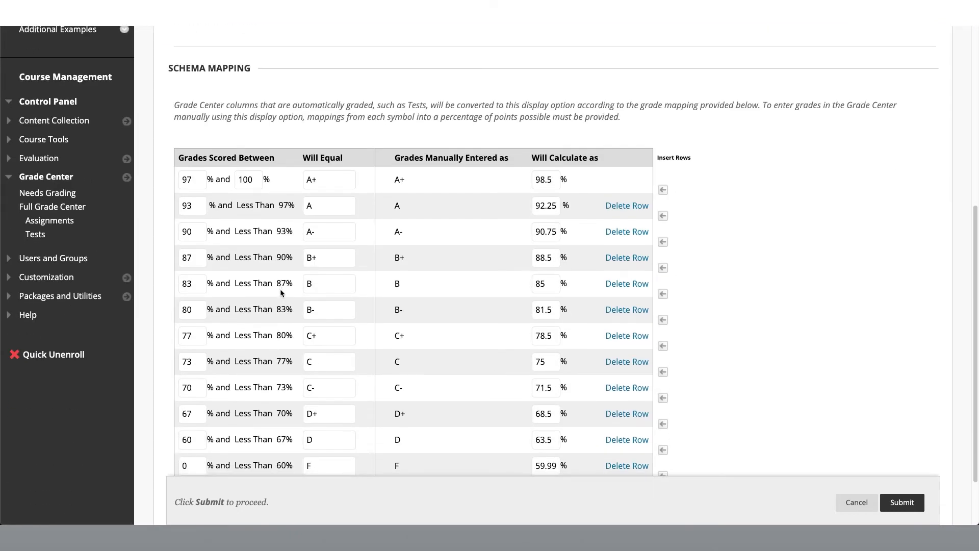
scroll(280, 288, "down", 1)
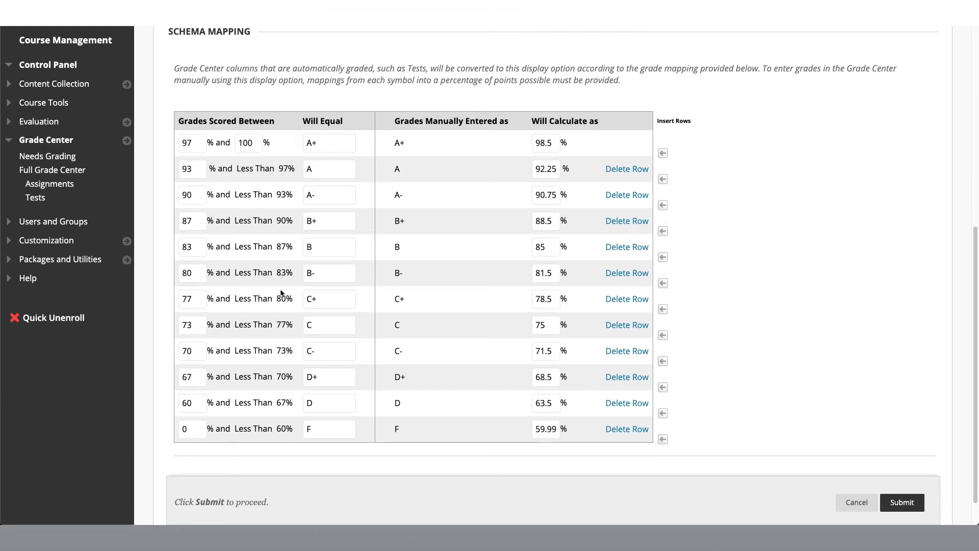
left_click(627, 169)
left_click(628, 170)
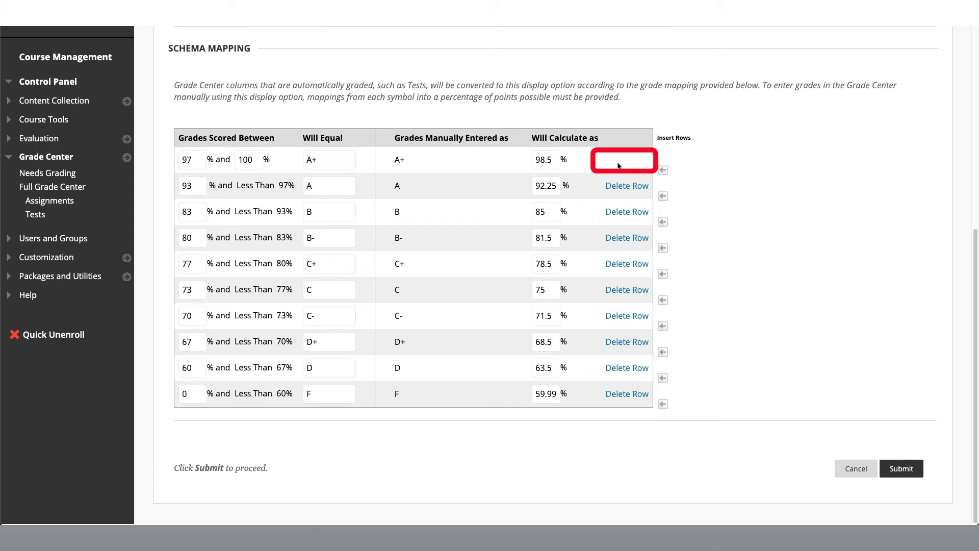
left_click(636, 238)
left_click(633, 265)
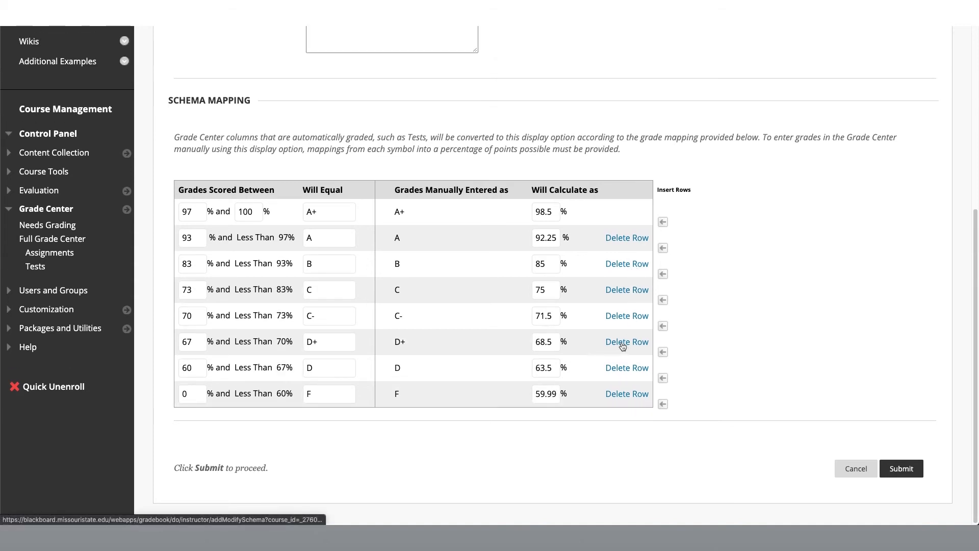
left_click(631, 317)
left_click(632, 341)
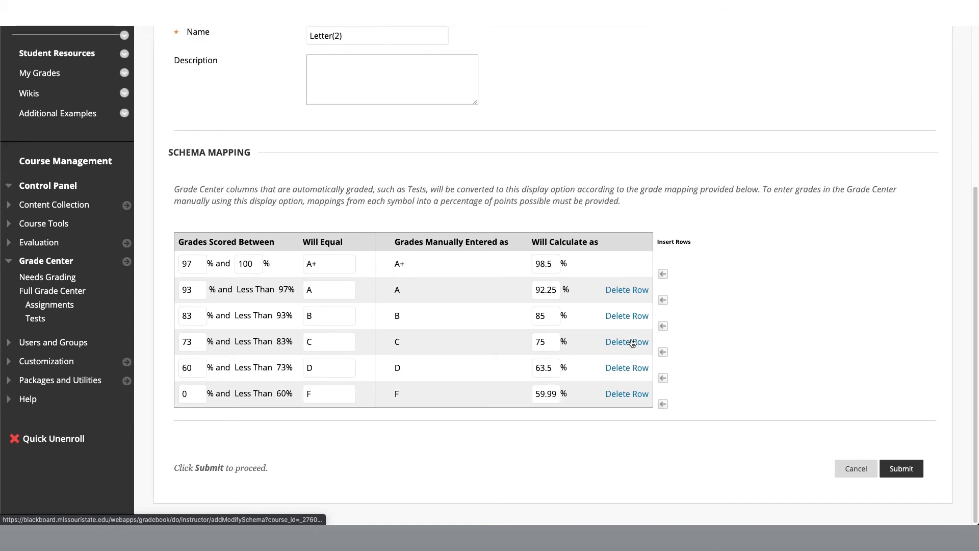
Change the A+ row's letter to A and delete the original A row starting at 93%
left_click(333, 266)
key("BackSpace")
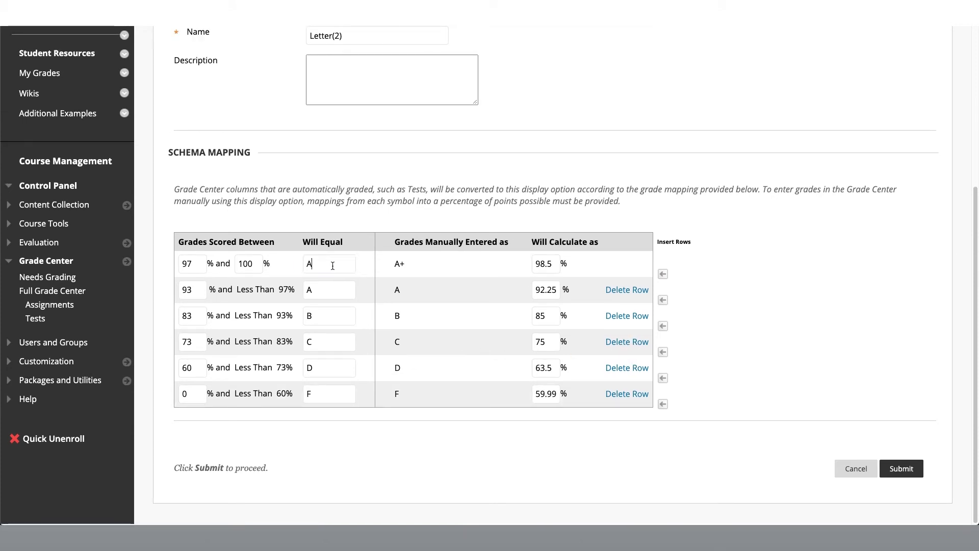
left_click(627, 290)
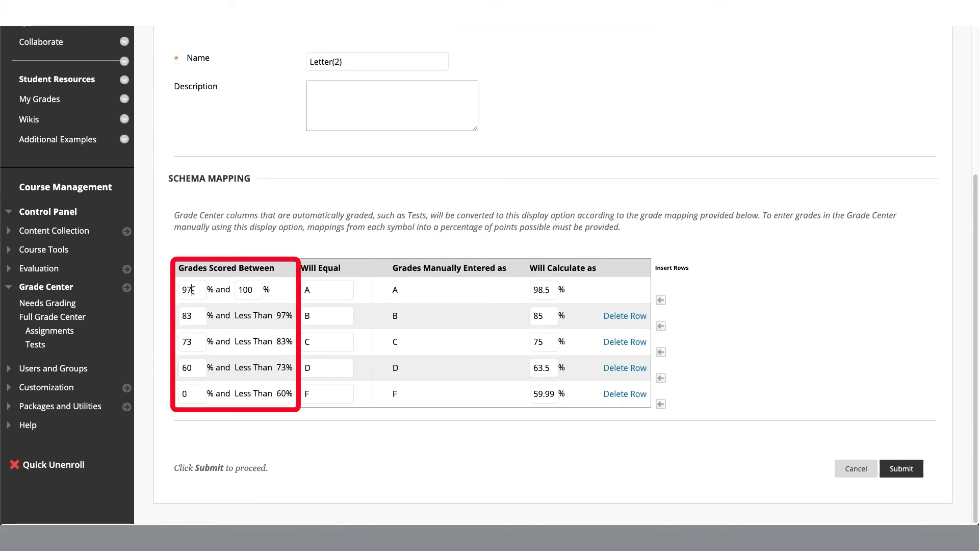
Set the lower limit of the A grade range to 89.5%
left_click_drag(193, 290, 181, 290)
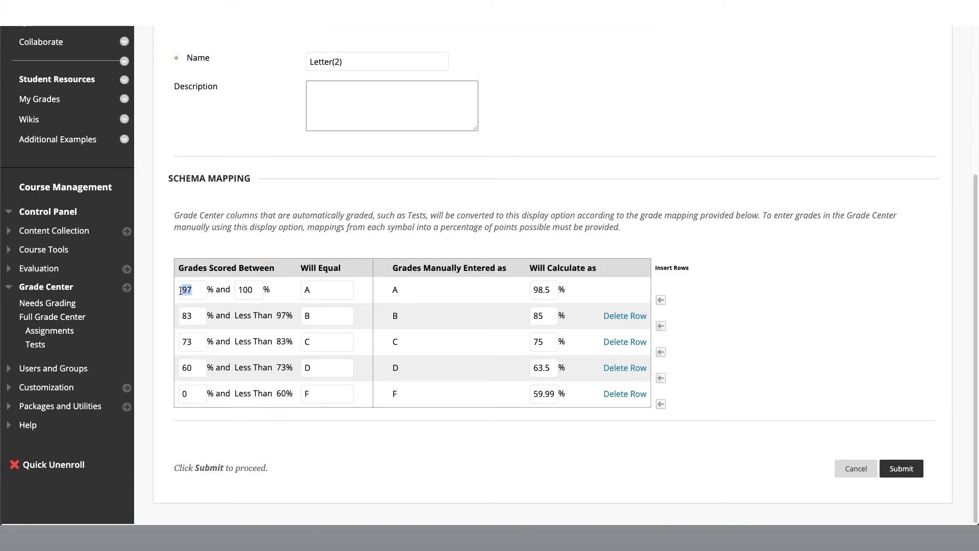
type("90")
left_click(192, 313)
left_click(196, 289)
left_click_drag(195, 289, 180, 290)
type("89.5")
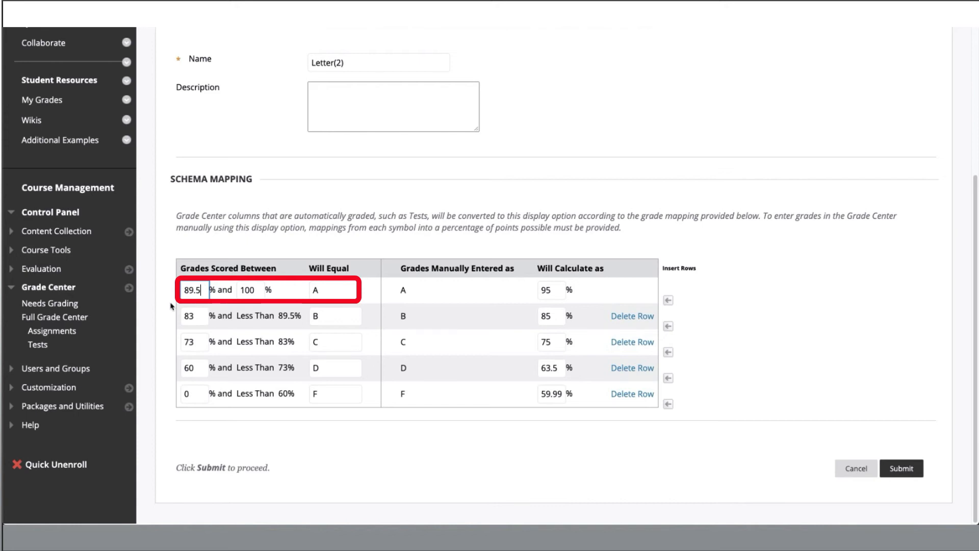
Set the lower limits to 79.5% for B, 69.6% for C and 59.5% for D, and submit the schema
type("79.")
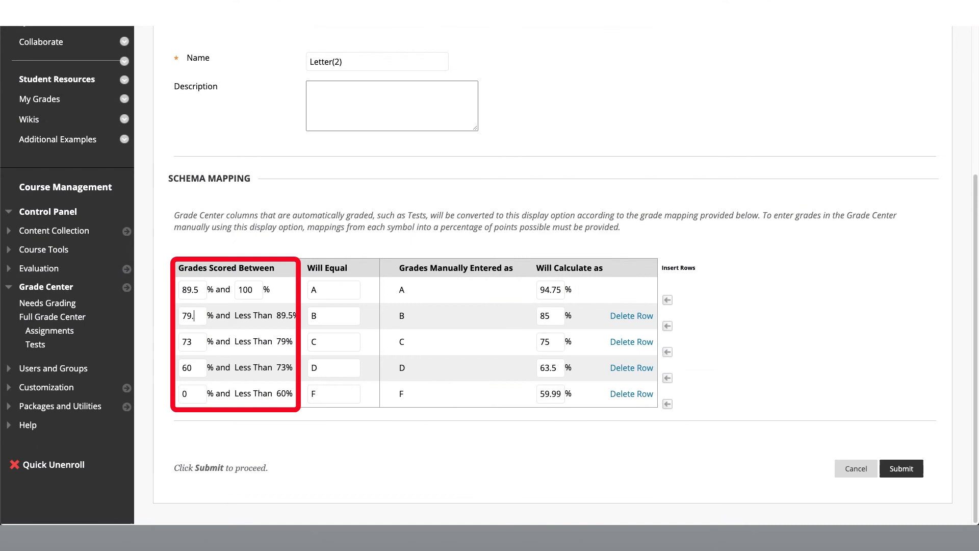
type("5")
key("Tab")
type("69.6")
key("Tab")
type("59.5")
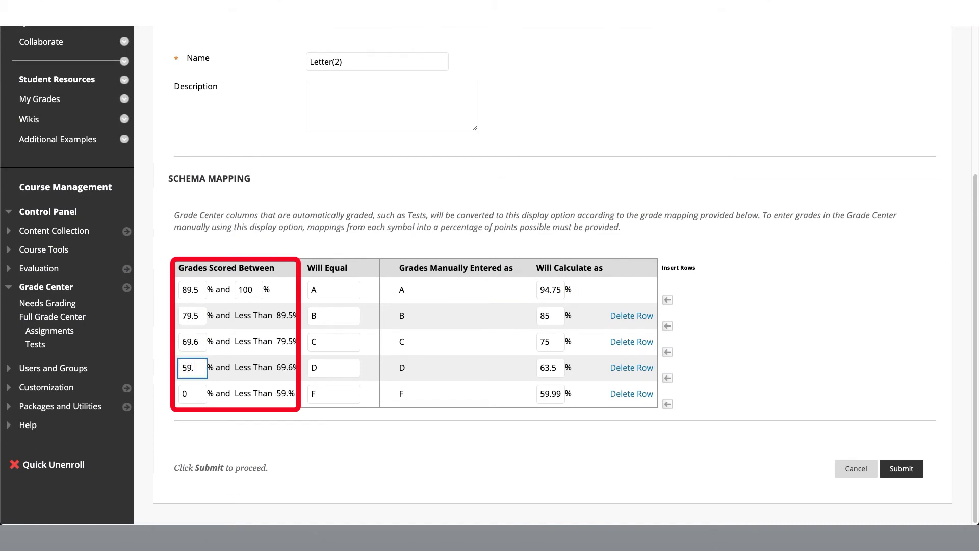
left_click(218, 366)
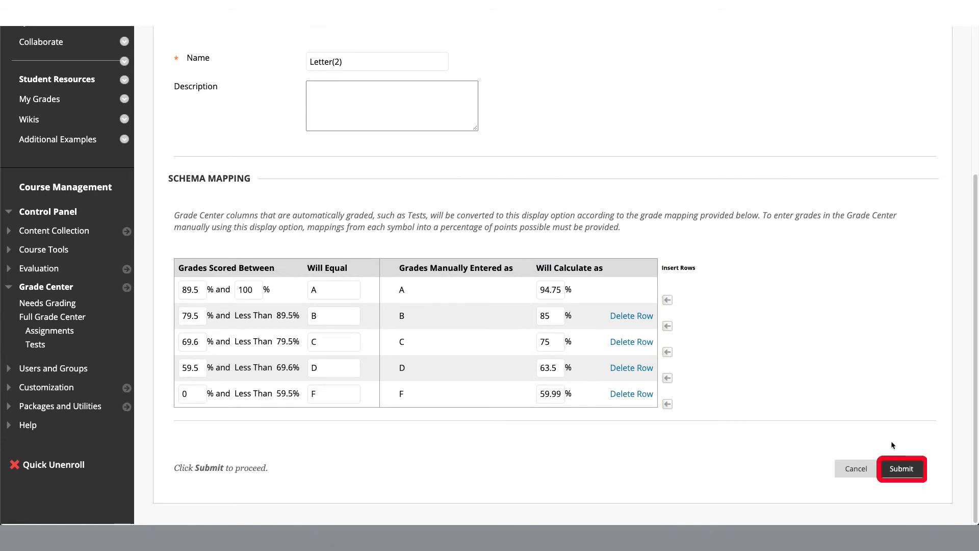
left_click(901, 469)
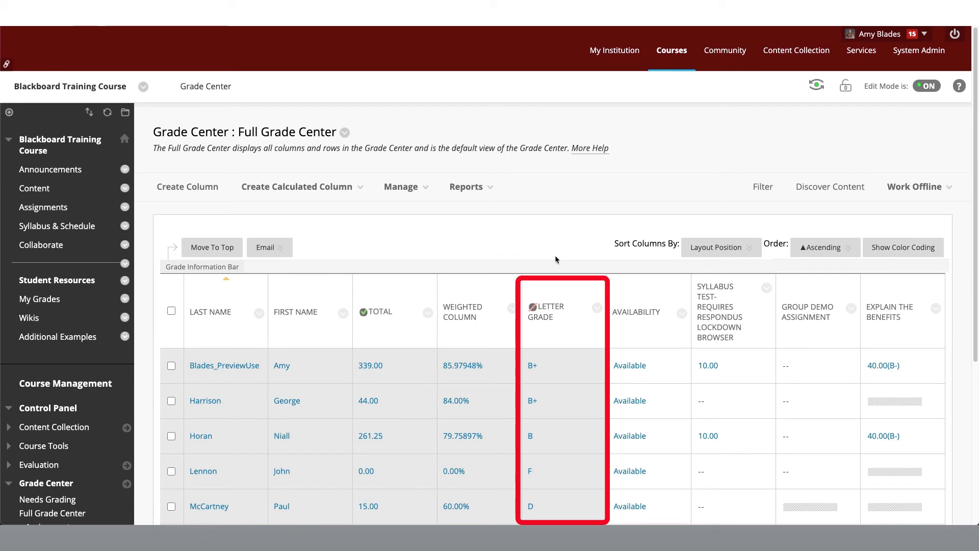
Edit the Letter Grade column, set its primary display to Letter(2), and submit the change
left_click(598, 314)
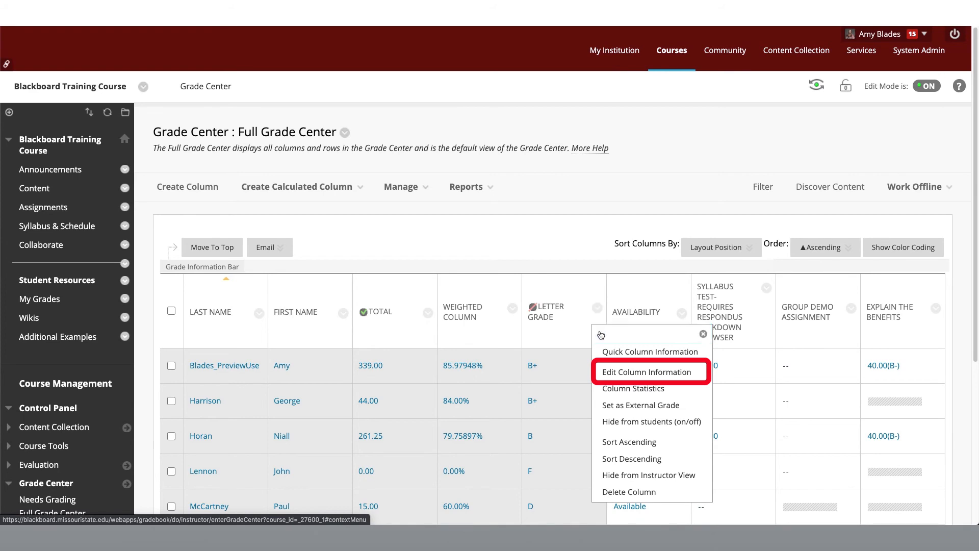
left_click(622, 377)
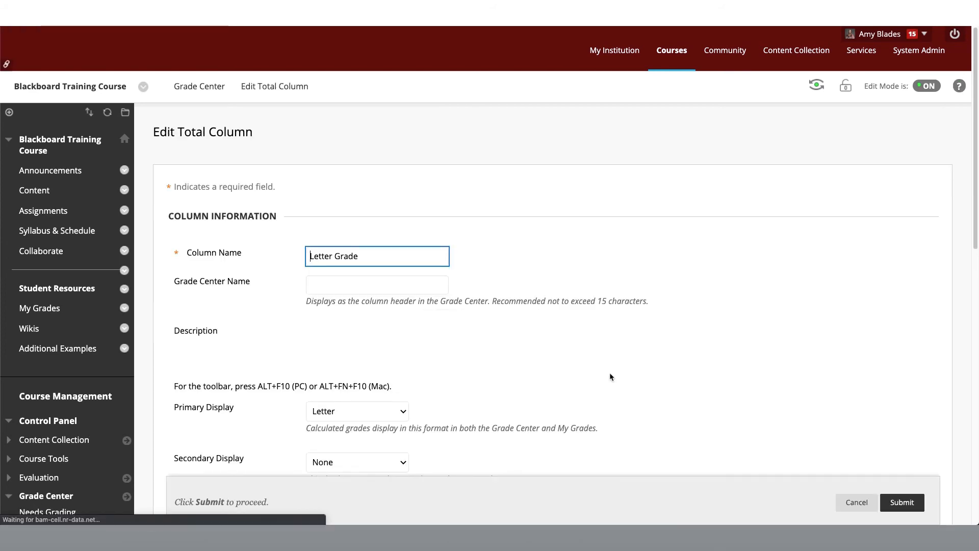
scroll(526, 376, "down", 5)
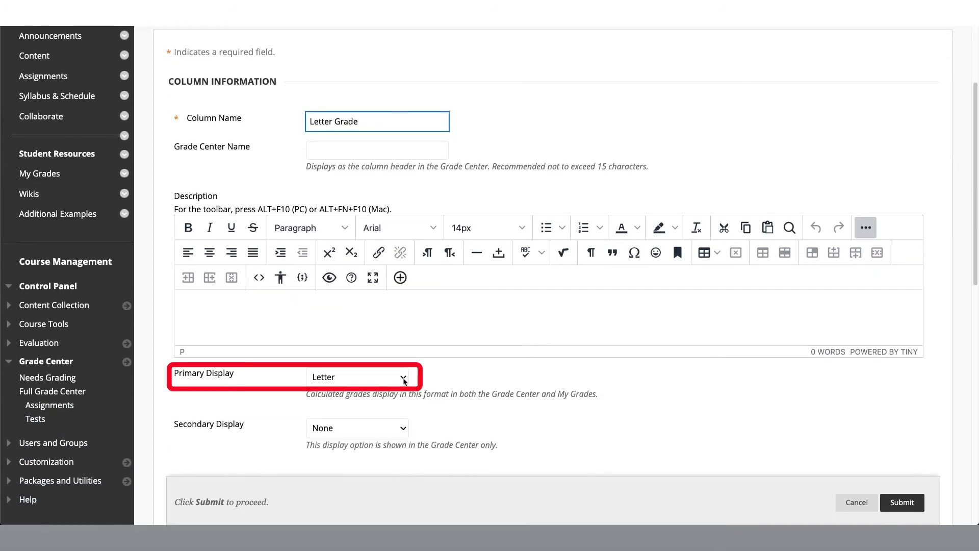
left_click(403, 378)
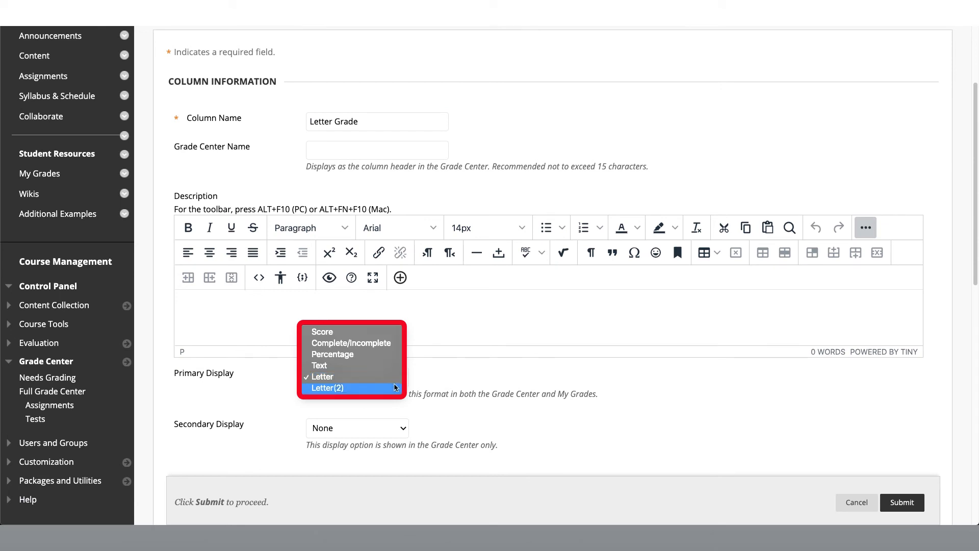
left_click(357, 388)
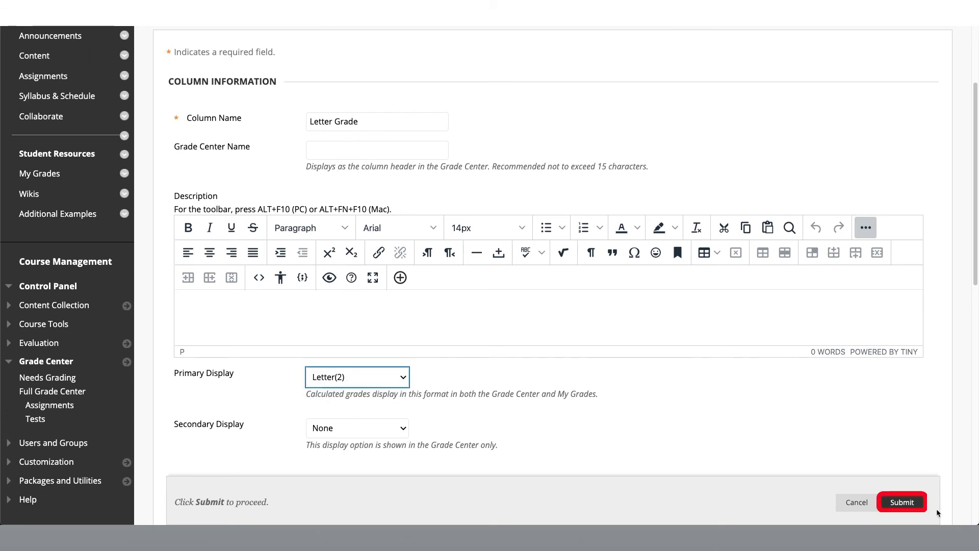
left_click(910, 508)
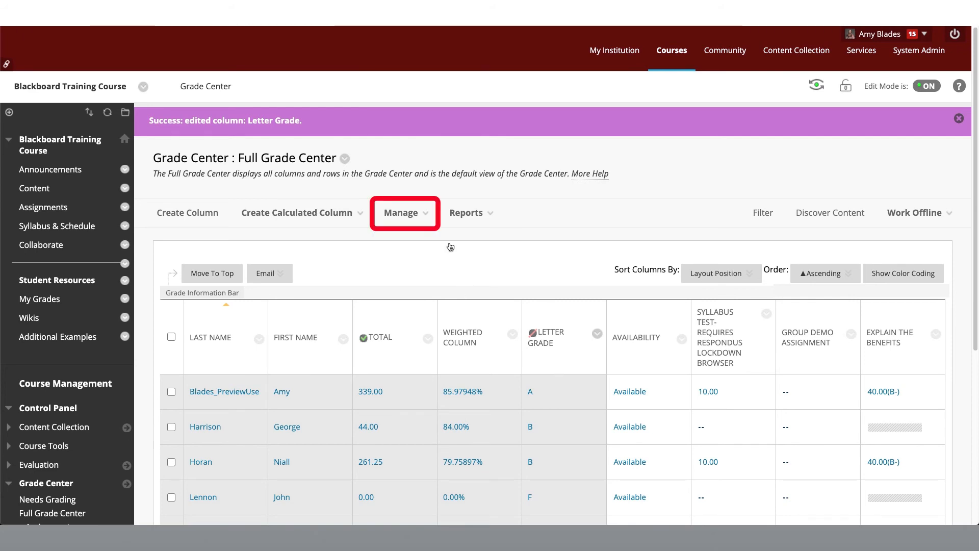
Enable grading color codes for the Grade Center
left_click(425, 217)
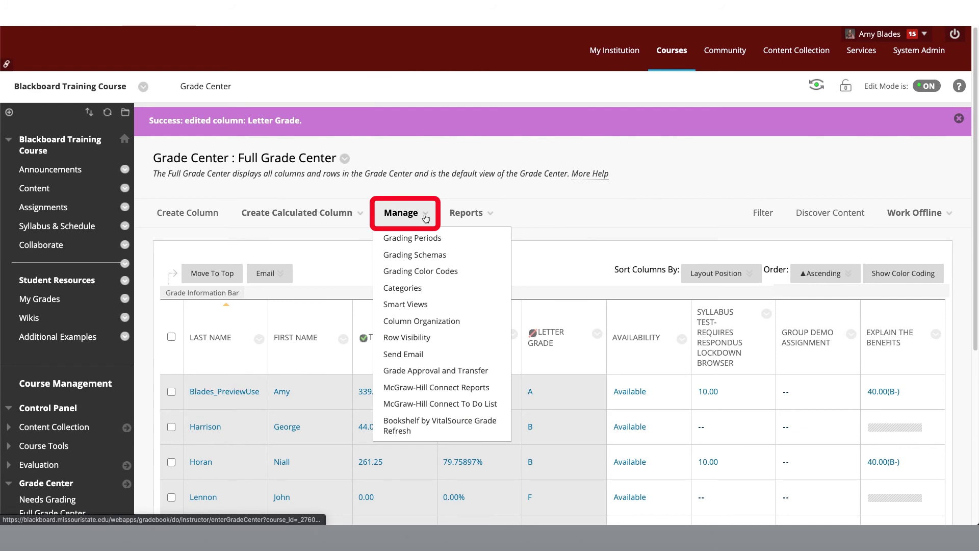
left_click(462, 275)
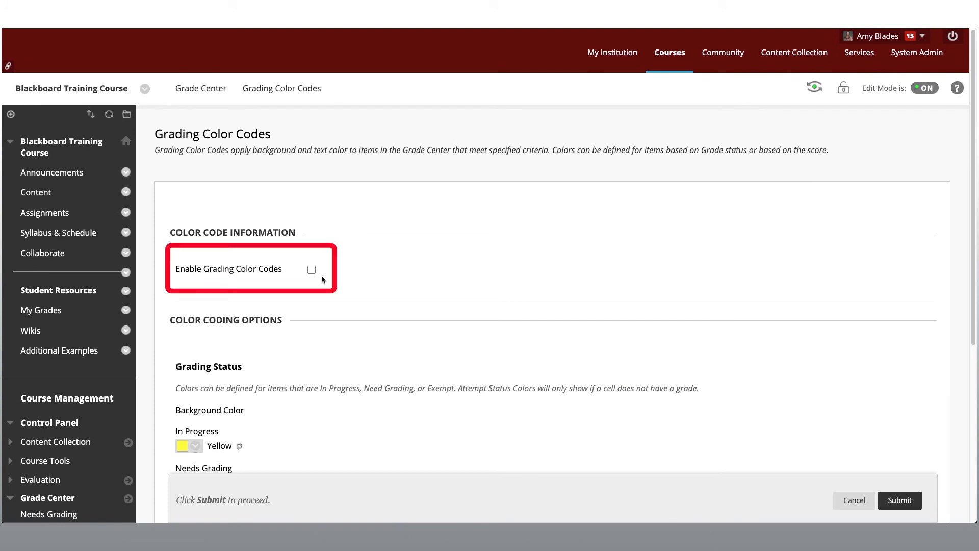
left_click(312, 269)
Apply Yellow (#FFFF00) as the In Progress background color and Spring Spring Green (#66FF00) as the Needs Grading background color
scroll(371, 307, "down", 5)
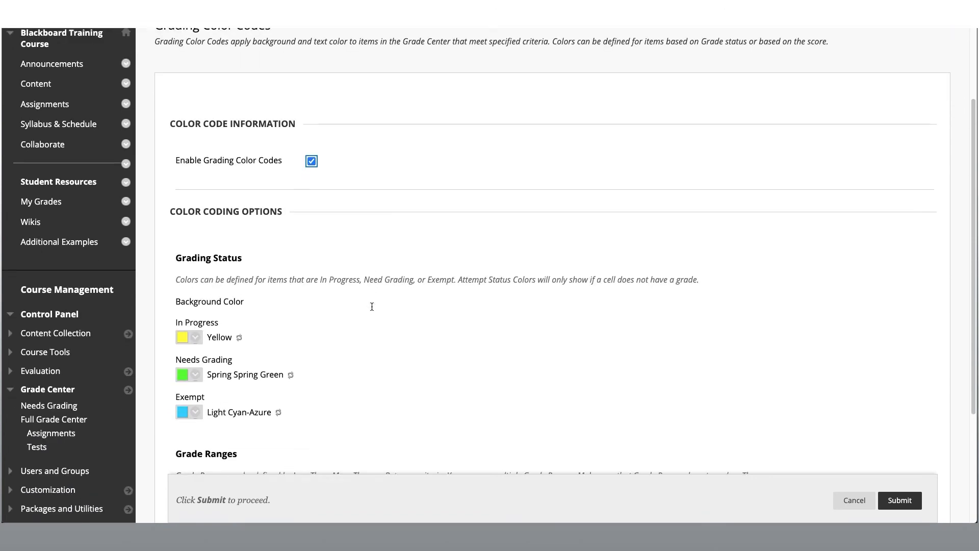
scroll(371, 306, "down", 1)
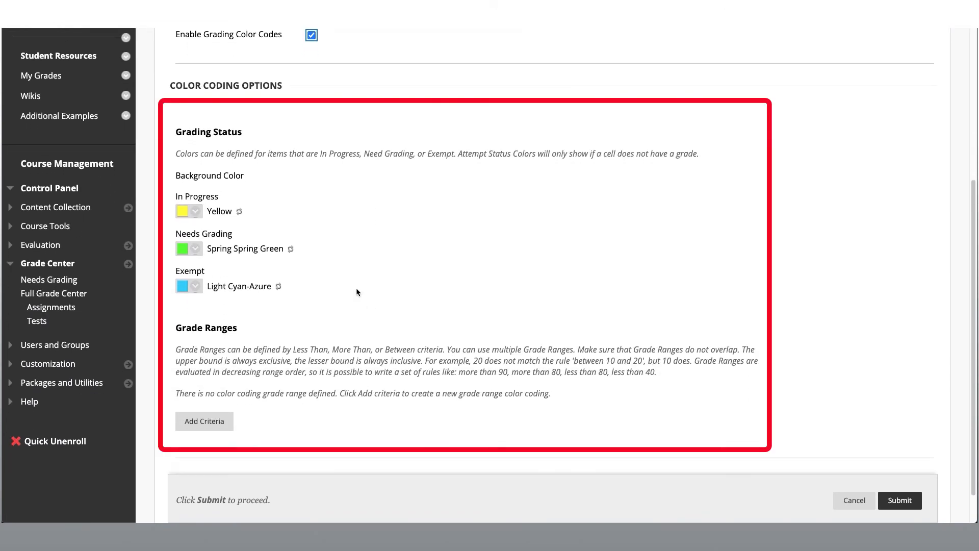
scroll(276, 213, "down", 1)
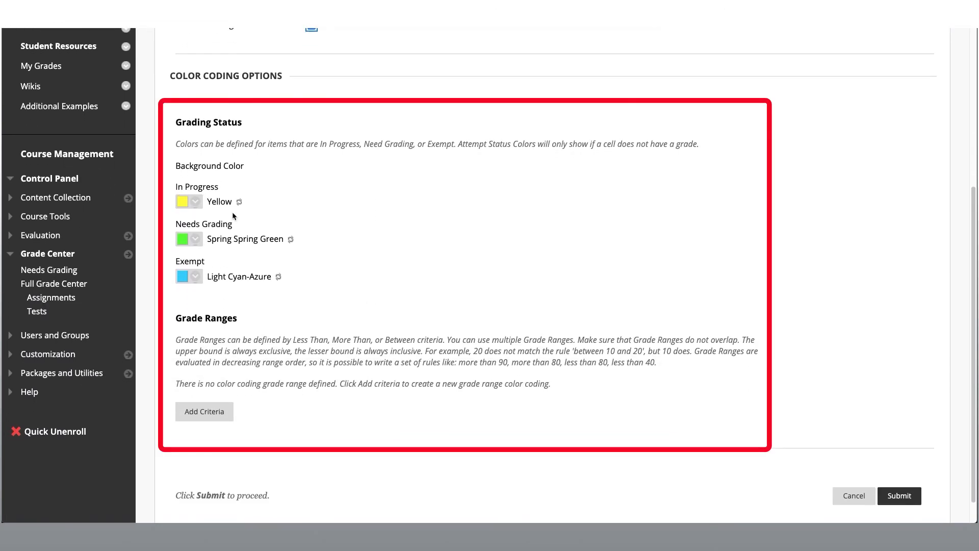
left_click(198, 204)
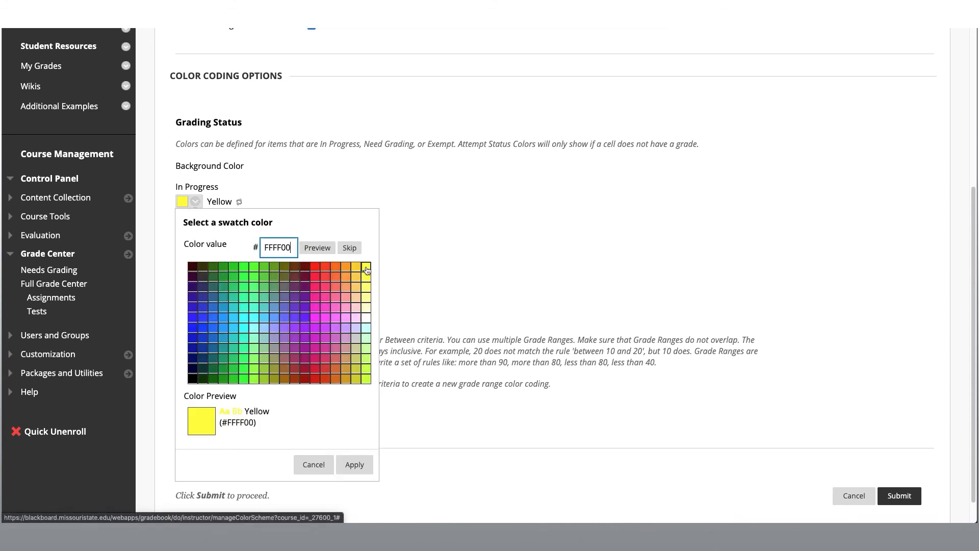
left_click(355, 464)
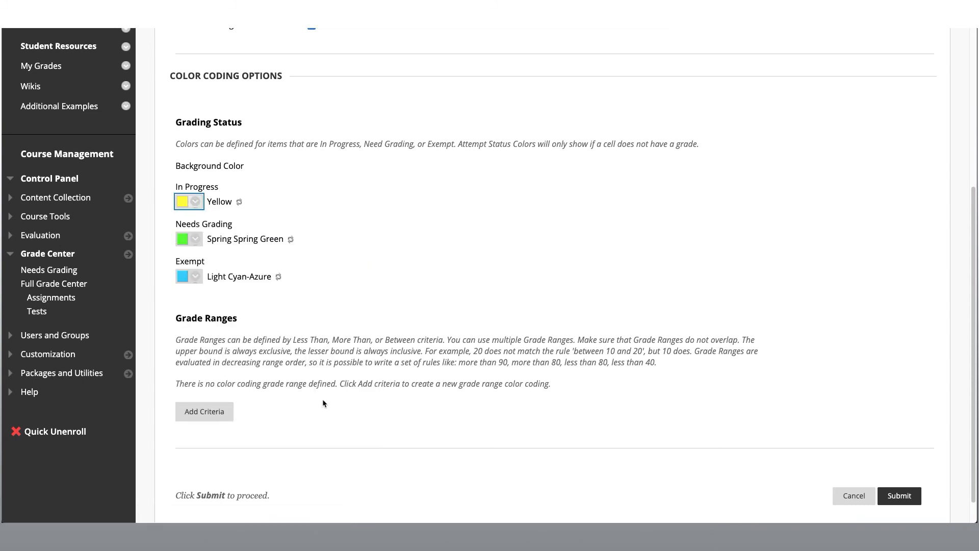
left_click(196, 239)
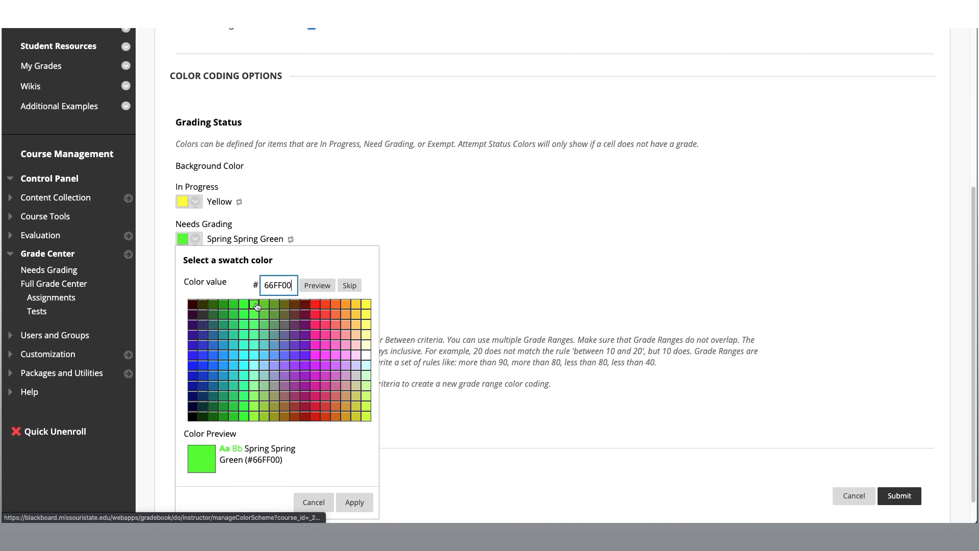
left_click(354, 502)
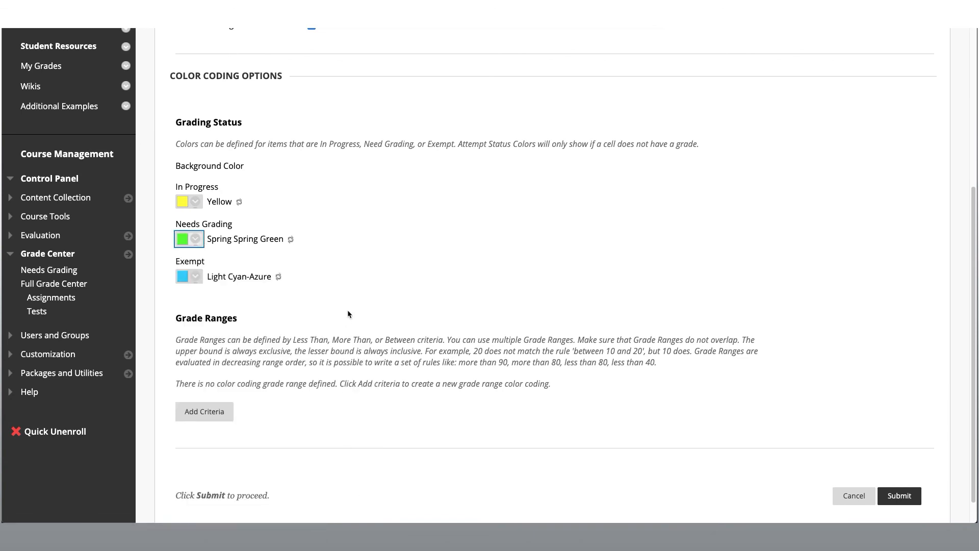
Add a grade range criterion for scores less than 49.5%
scroll(349, 313, "down", 1)
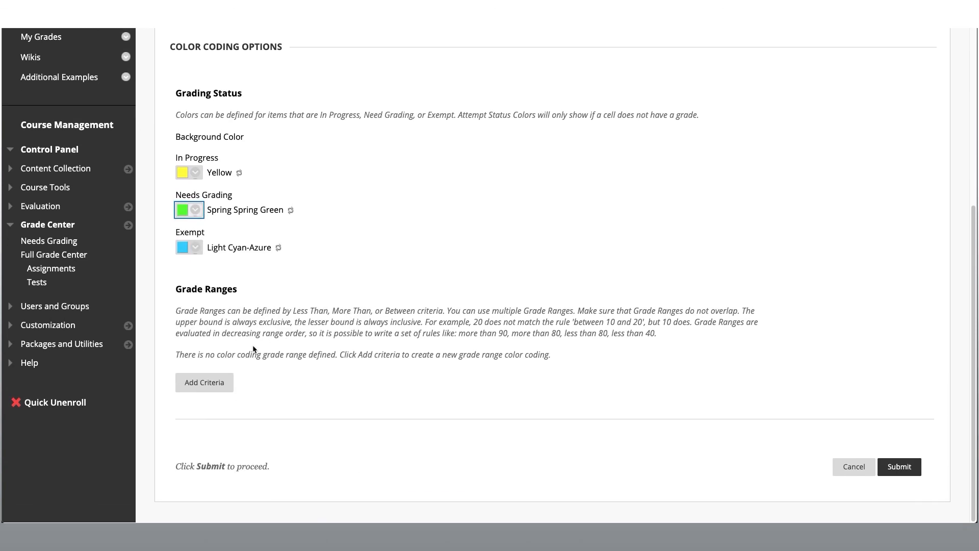
left_click(209, 387)
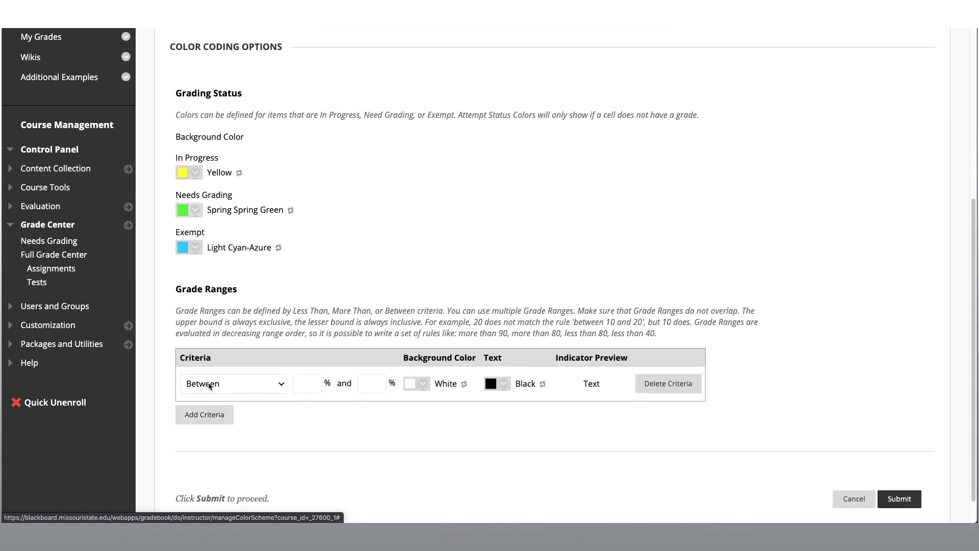
scroll(294, 327, "down", 1)
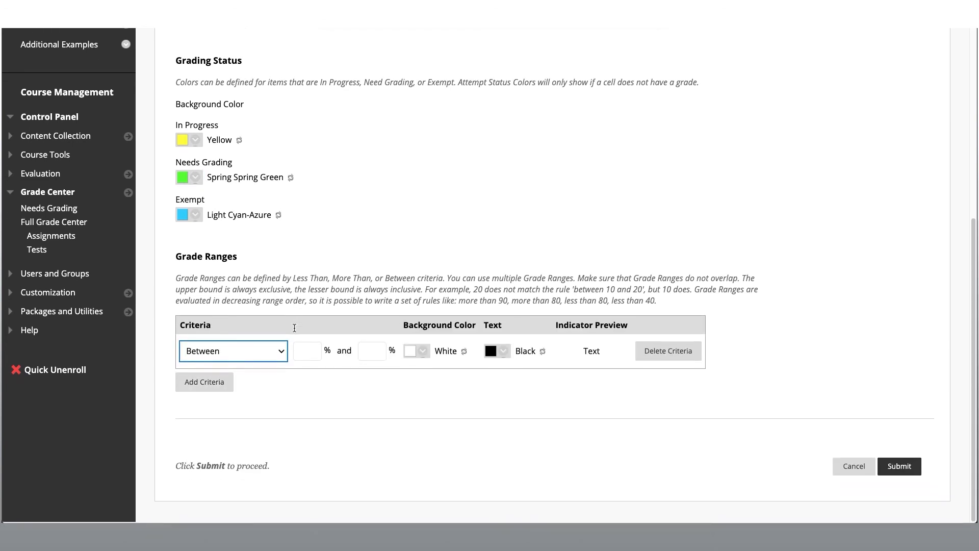
left_click(281, 355)
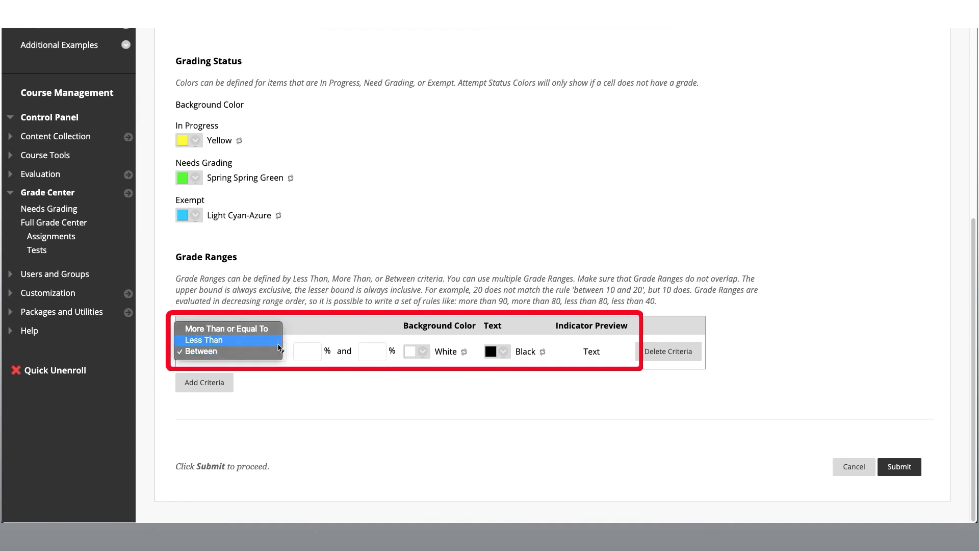
left_click(279, 345)
left_click(310, 351)
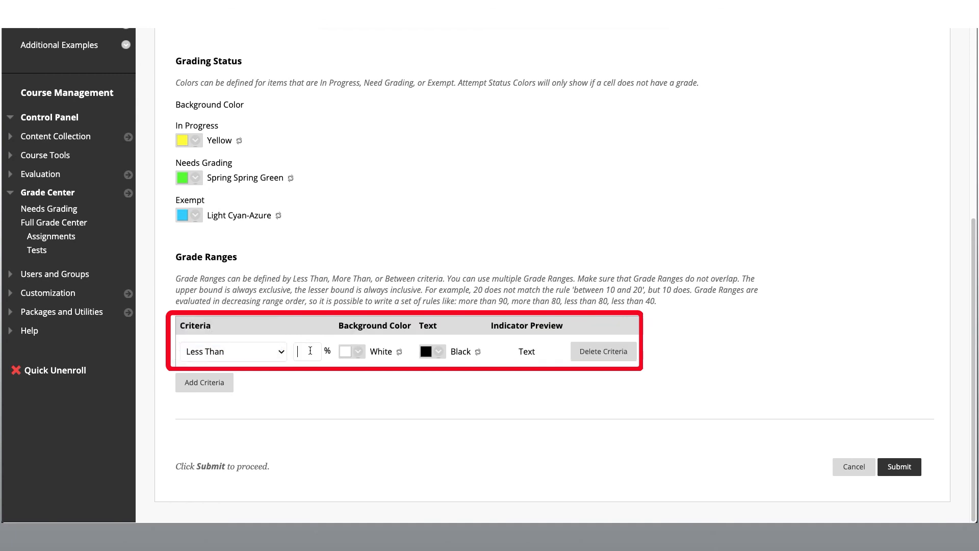
type("49.5")
Set the background color of the less-than grade range to Red Red-Orange (#FF3300)
left_click(358, 352)
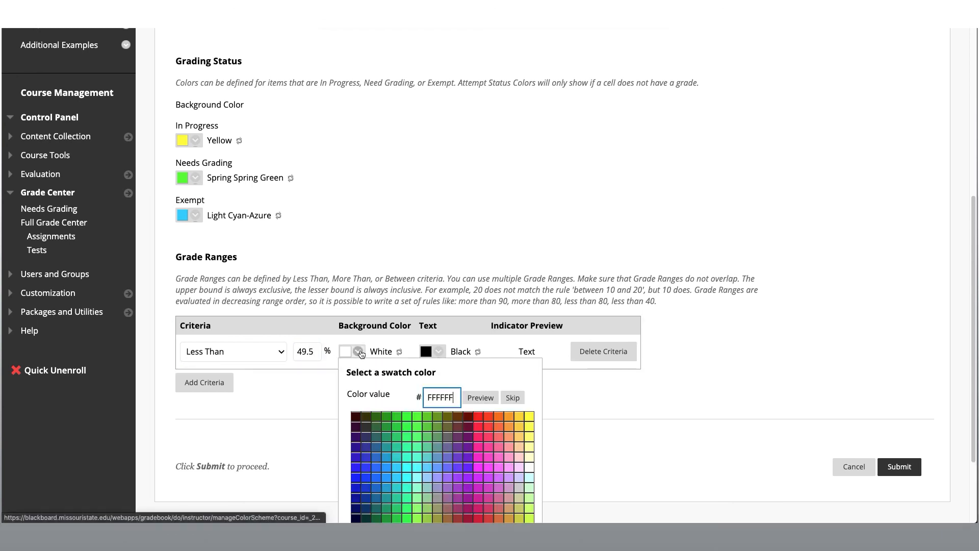
left_click(491, 418)
scroll(499, 380, "down", 3)
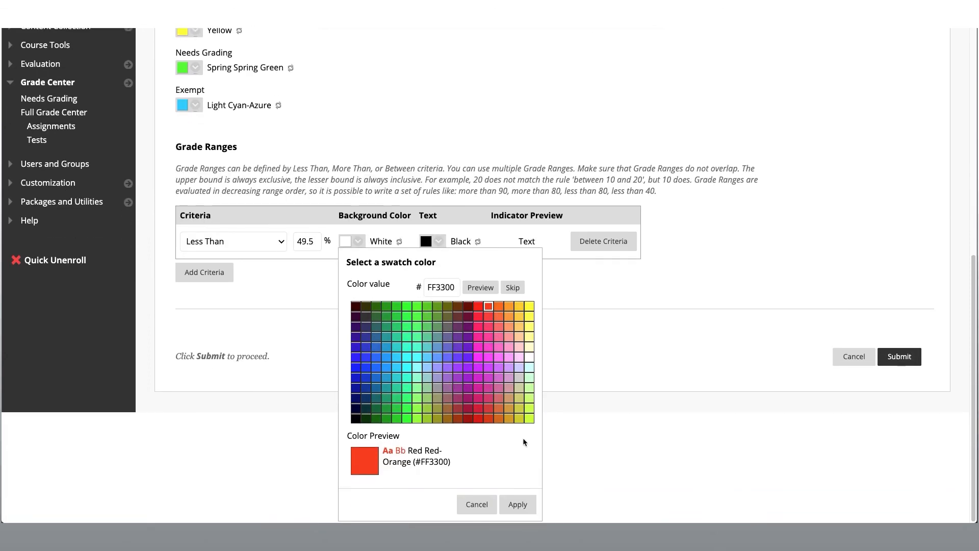
left_click(517, 504)
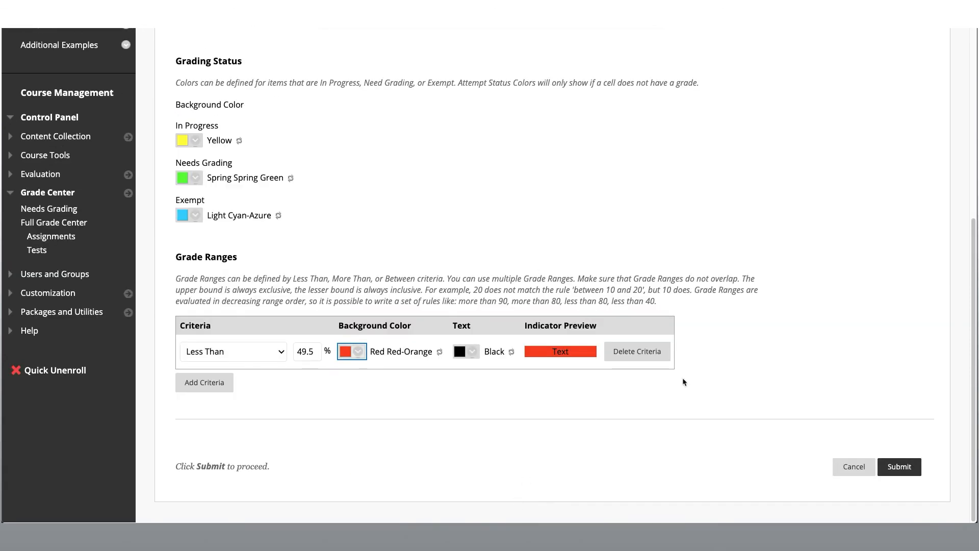
Submit the grading color codes and show color coding in the Full Grade Center
left_click(893, 471)
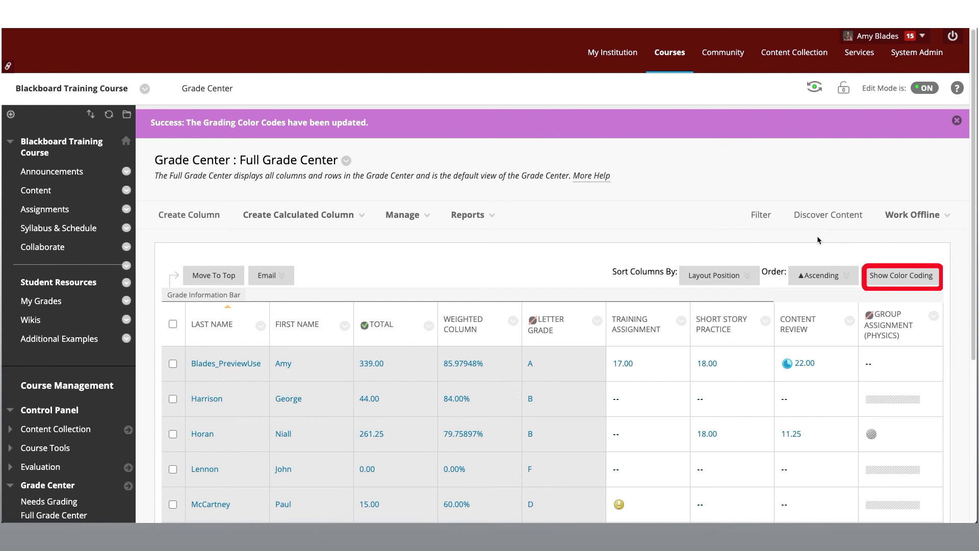
left_click(931, 278)
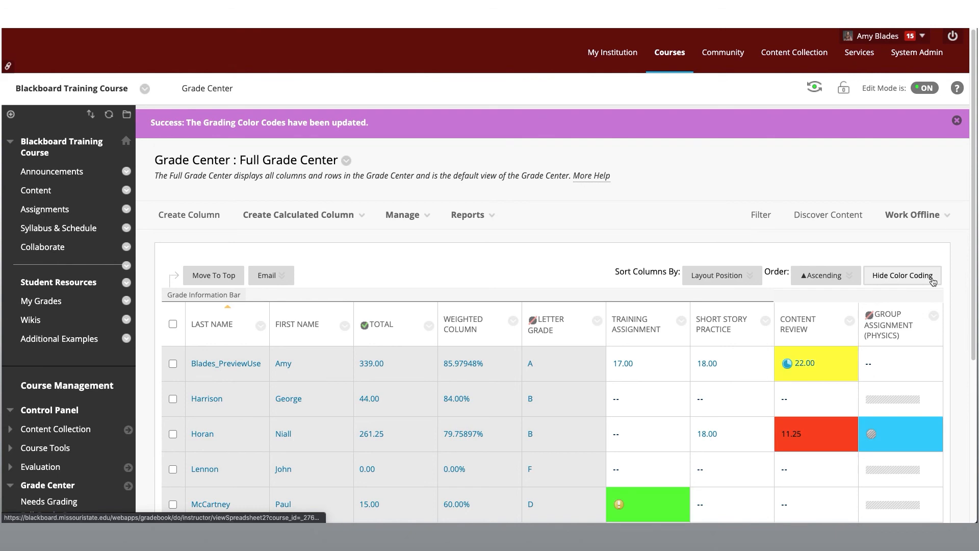